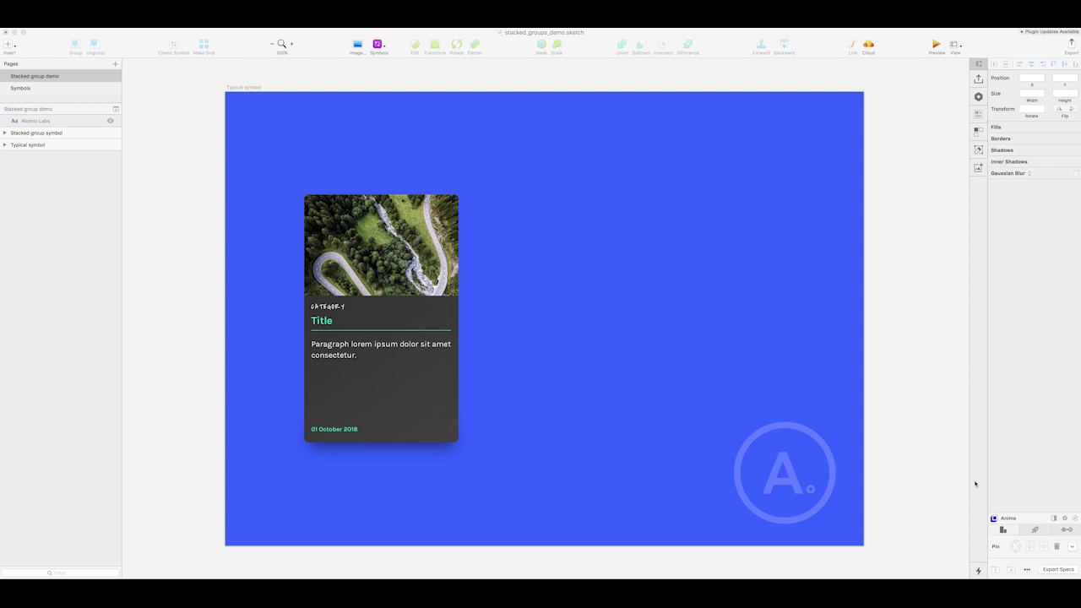
Switch to Chrome to look at Anima's Stacks (Flexbox) documentation page, and return to the Sketch design
key(super+Tab)
key(super+Tab)
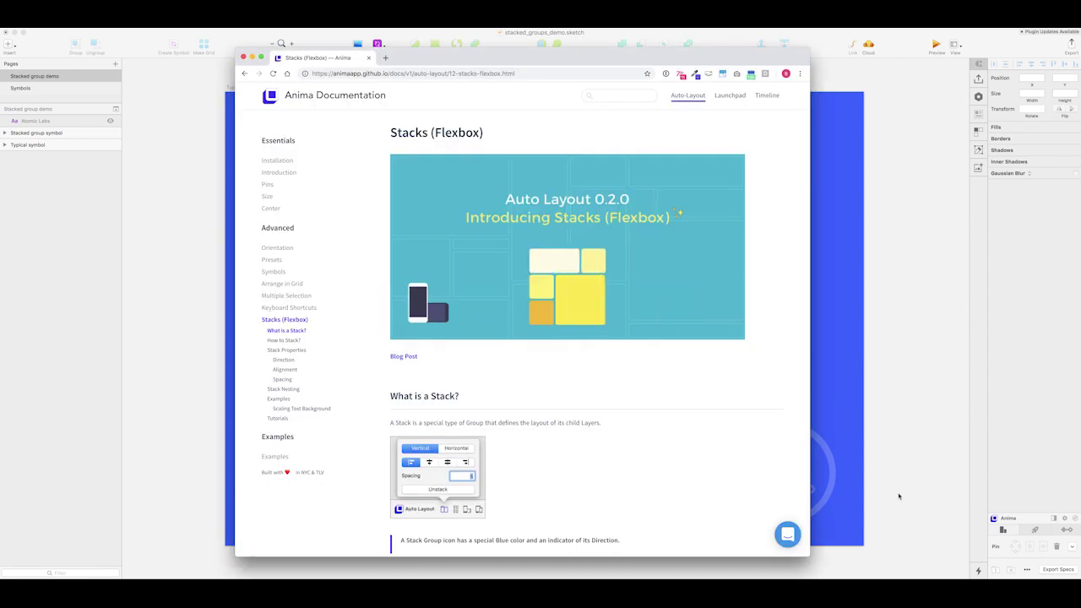
key(super+Tab)
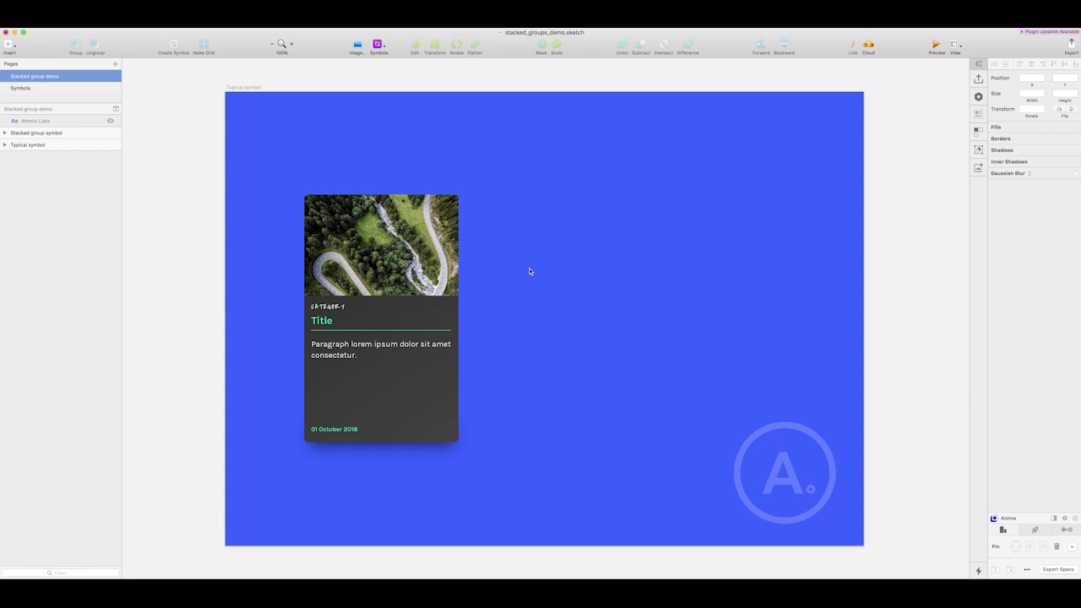
Using the layout grid, duplicate the card twice into an evenly spaced row of three, and hide the grid
key(ctrl+l)
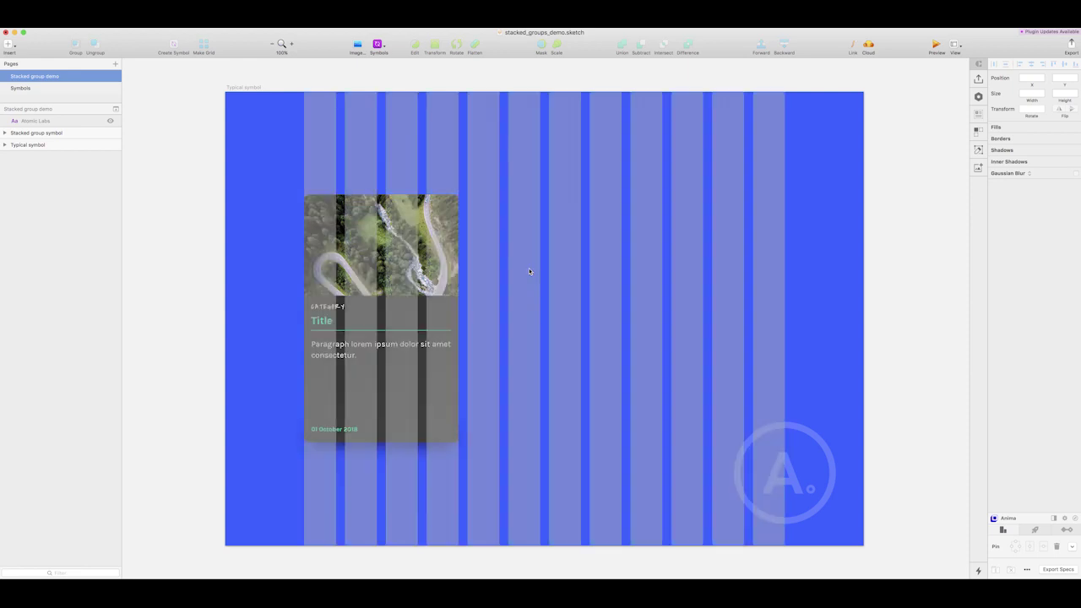
click(439, 262)
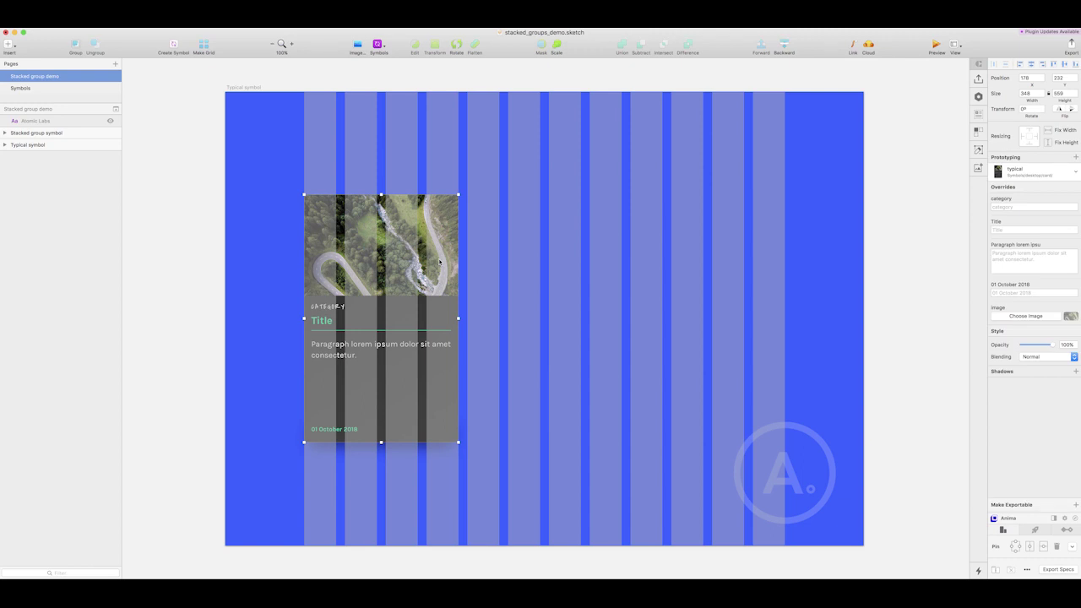
drag(439, 262, 602, 264)
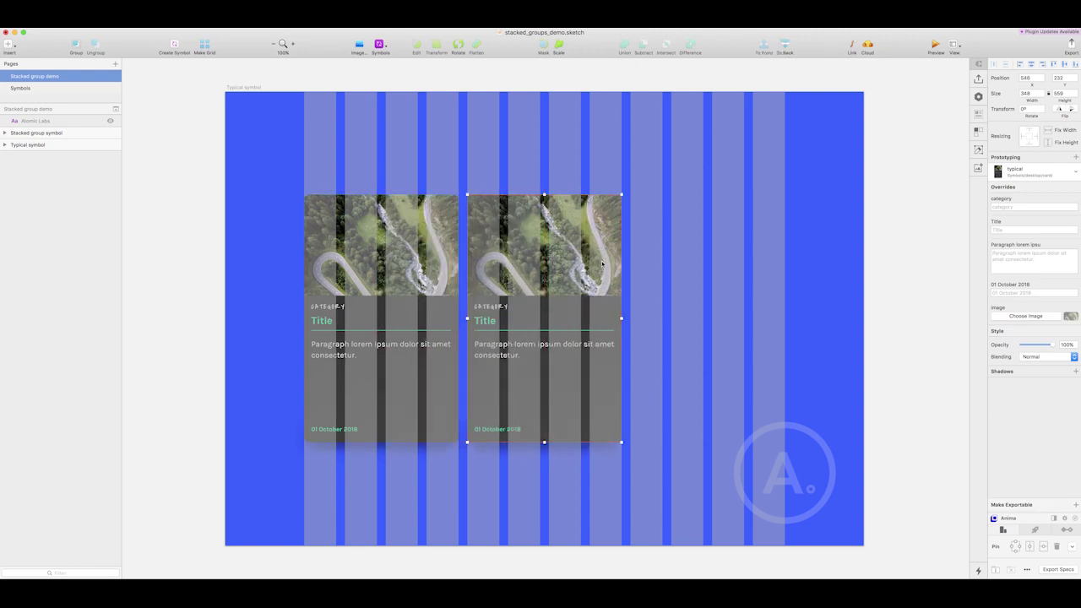
key(super+d)
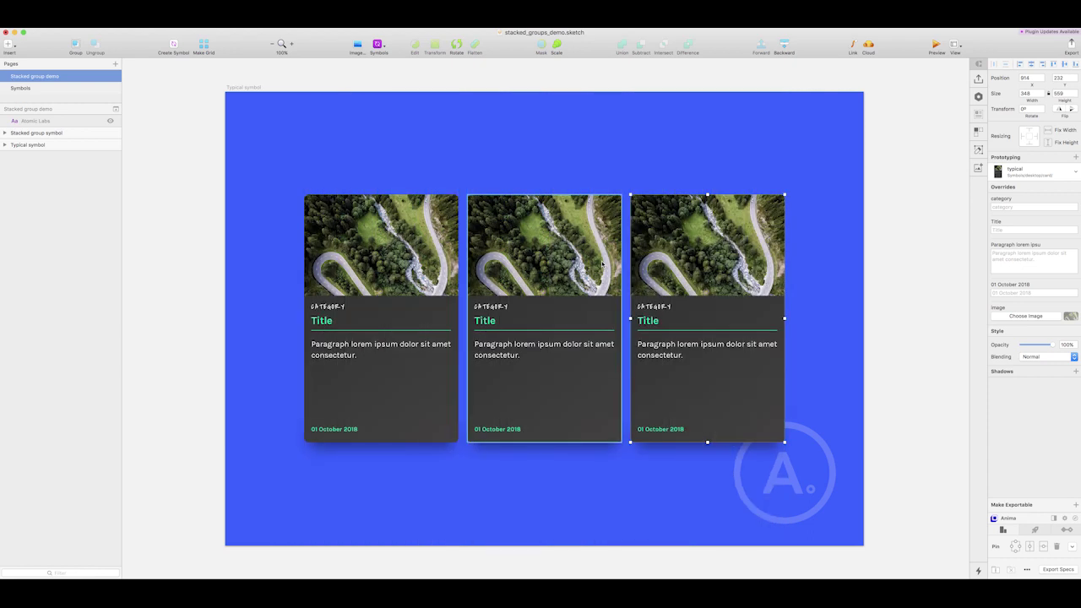
click(754, 164)
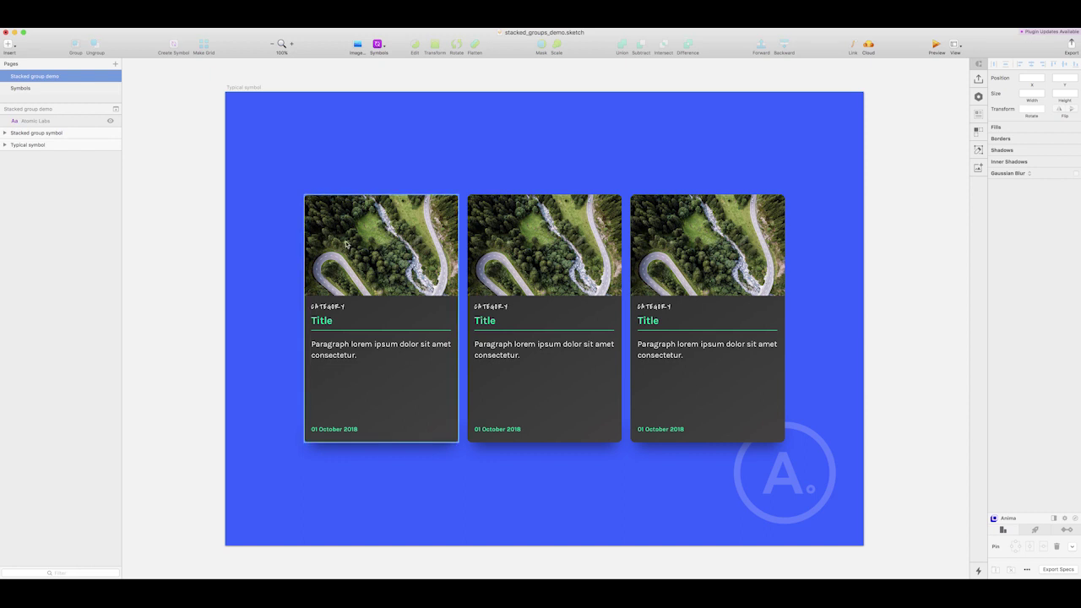
Replace the middle card's image override with the bicycle wheel photo, file 2 in the source_files folder
click(584, 257)
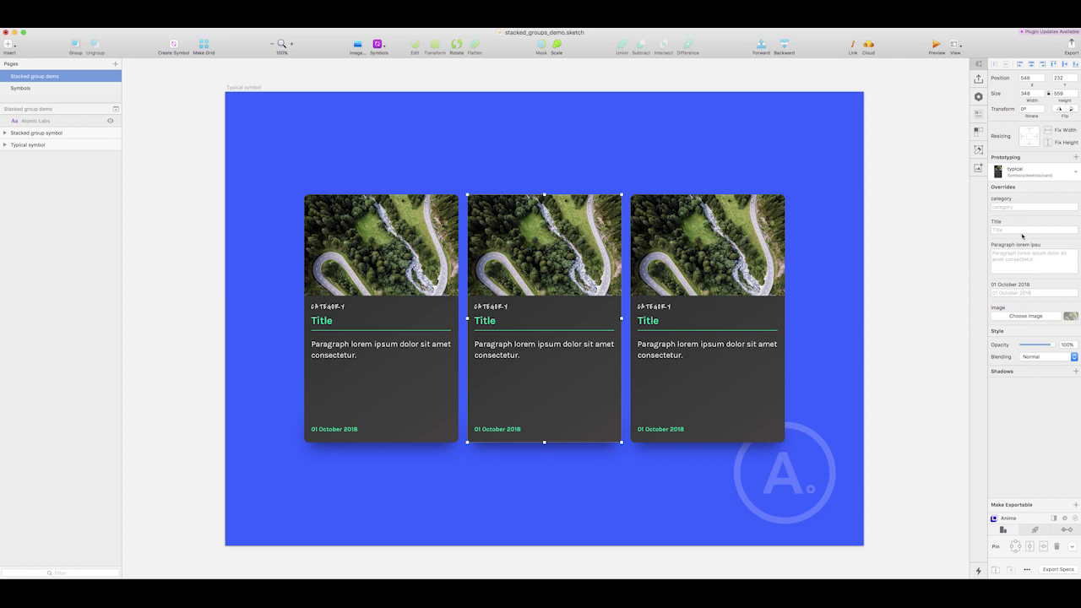
click(1027, 315)
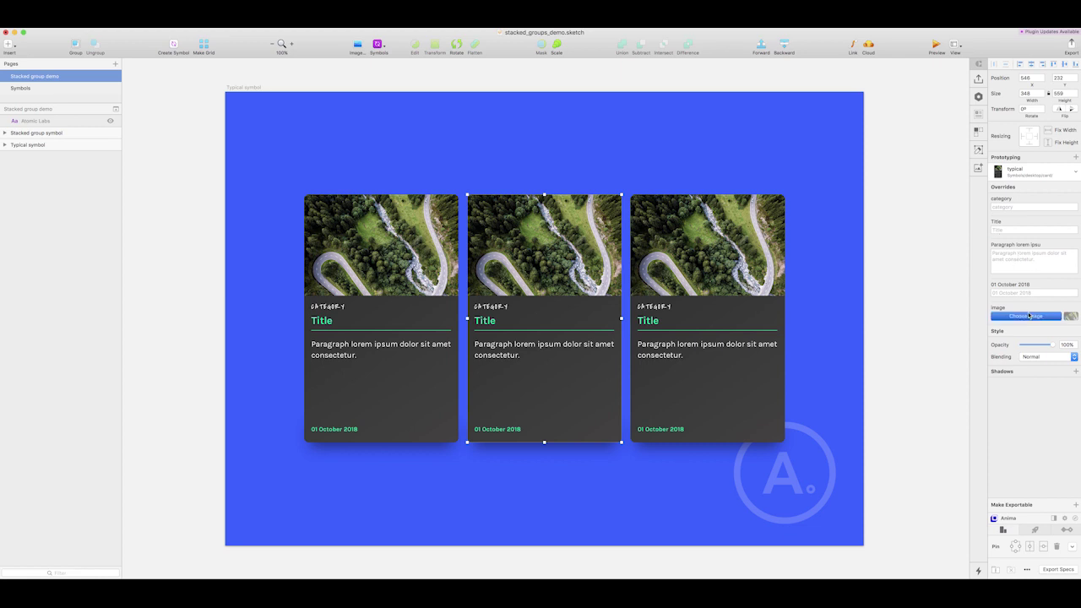
click(291, 105)
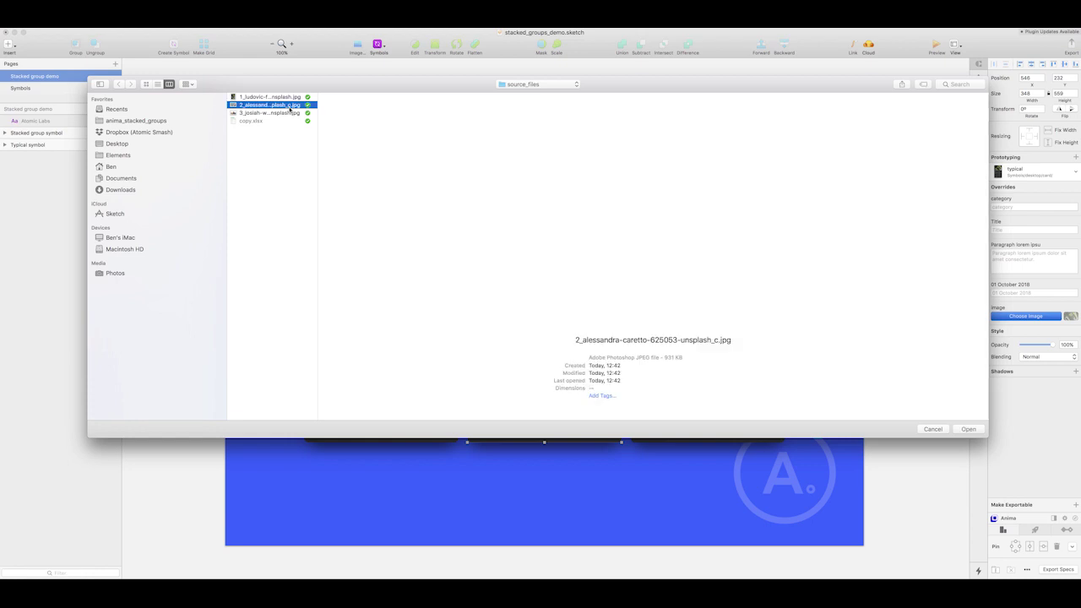
click(968, 429)
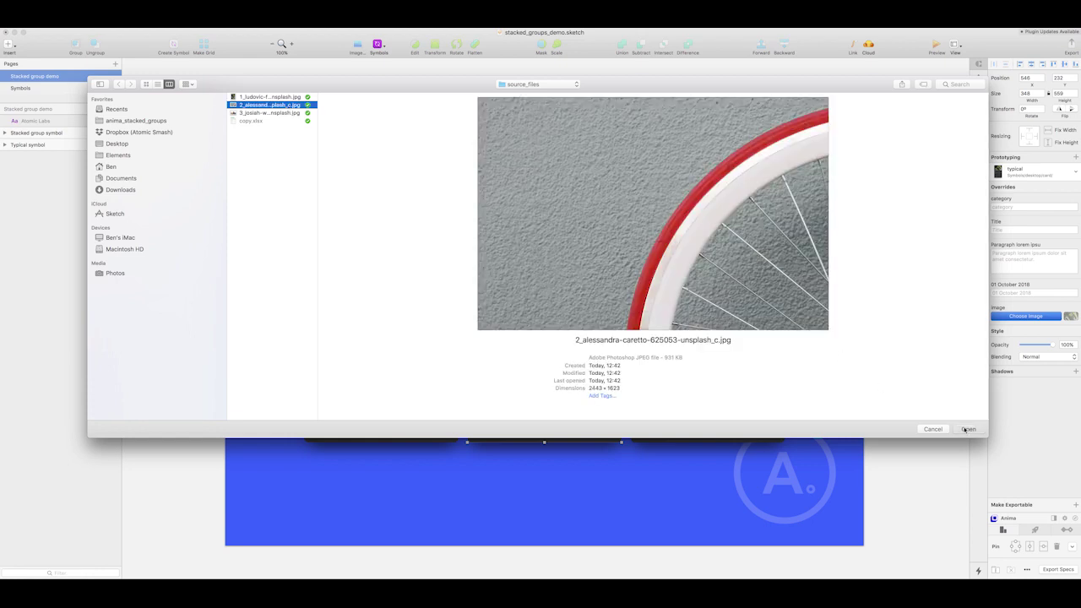
Replace the third card's image override with the backpack photo, file 3 in the source_files folder
click(717, 264)
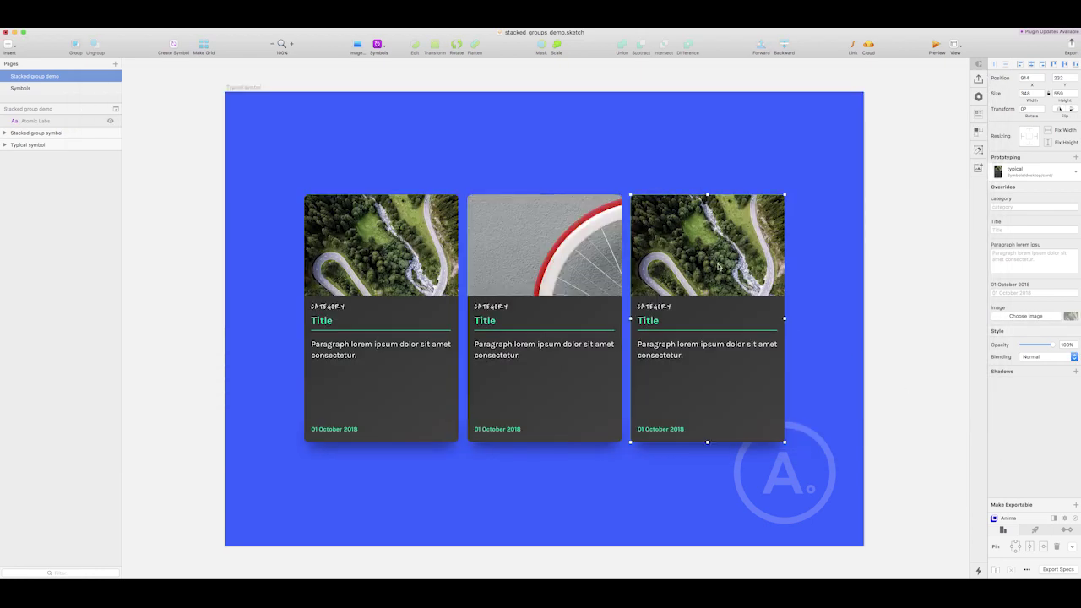
click(1029, 316)
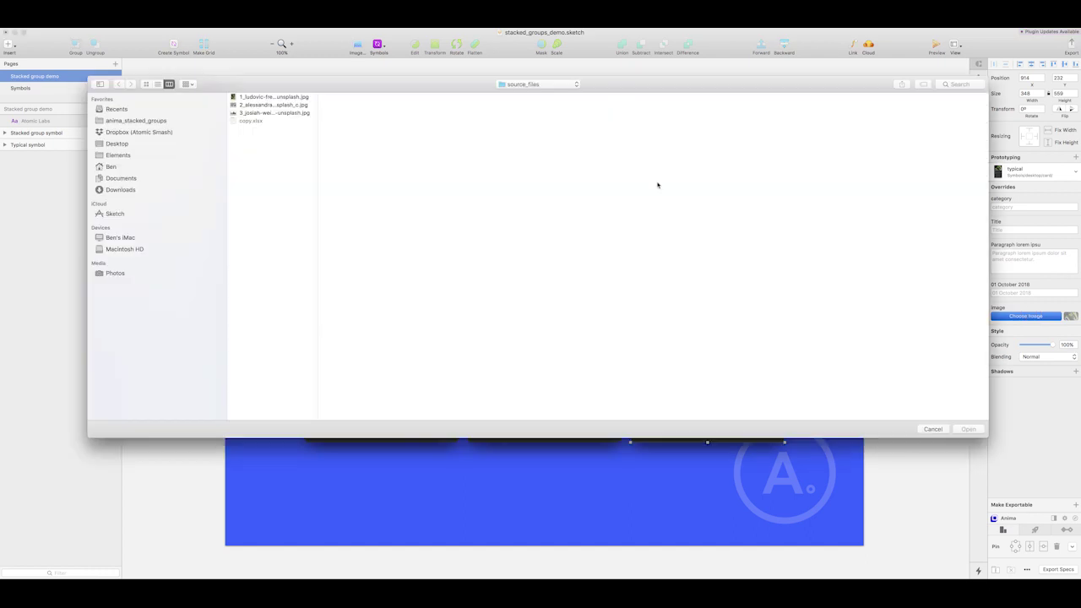
click(285, 113)
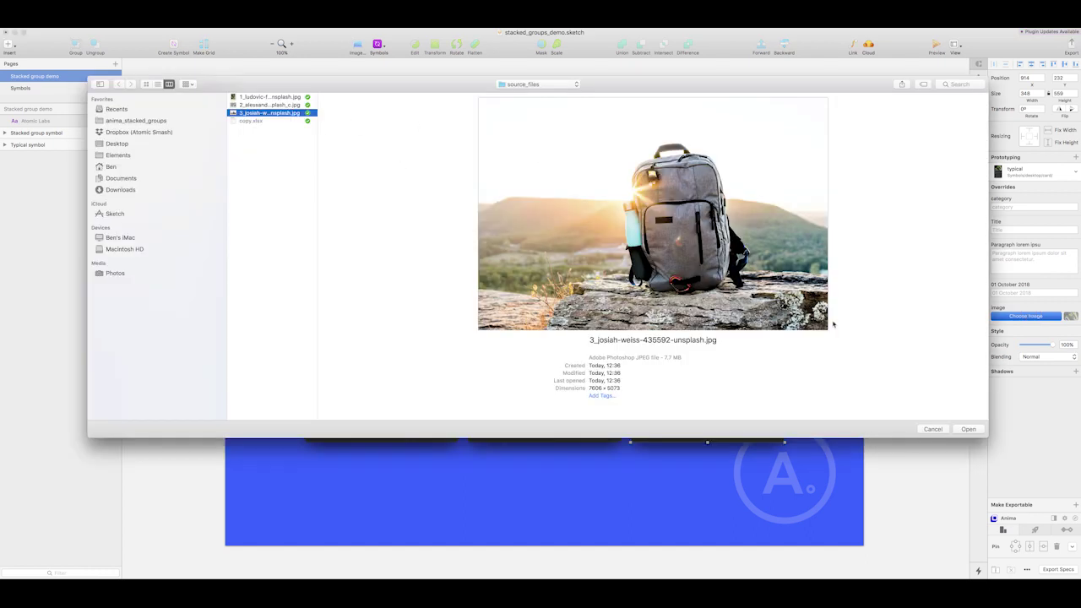
click(968, 429)
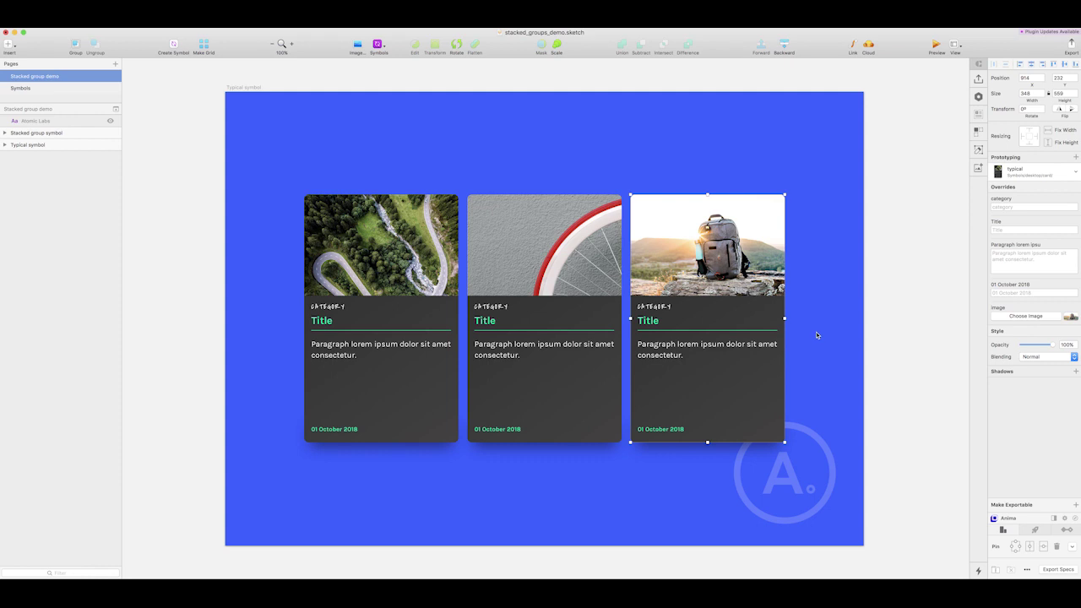
Set the category override of the first card, with the forest road image, to "Routes"
click(387, 307)
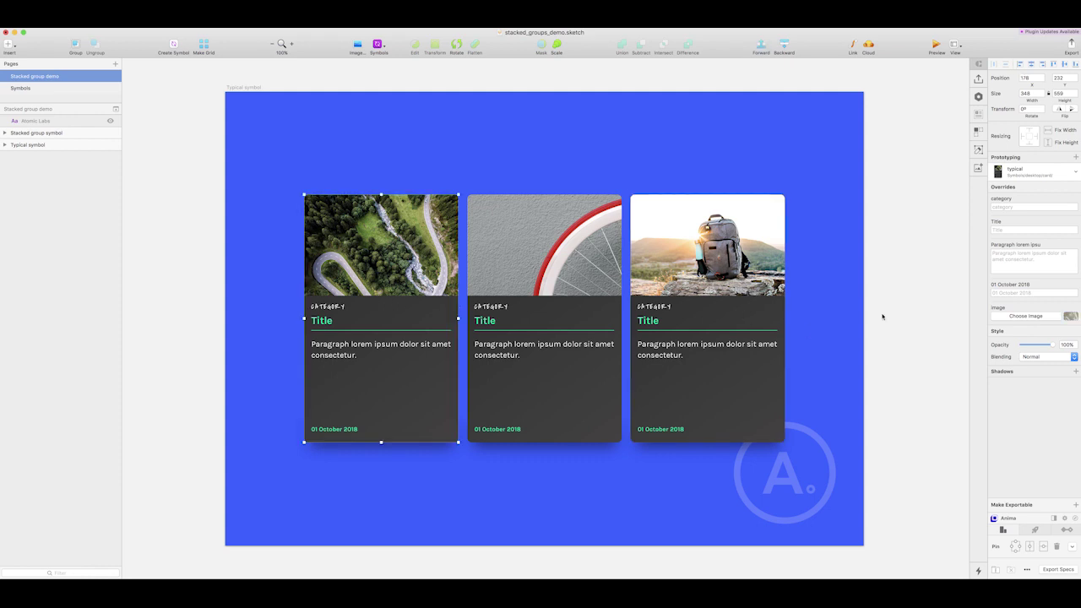
click(999, 207)
text(Routes)
key(Return)
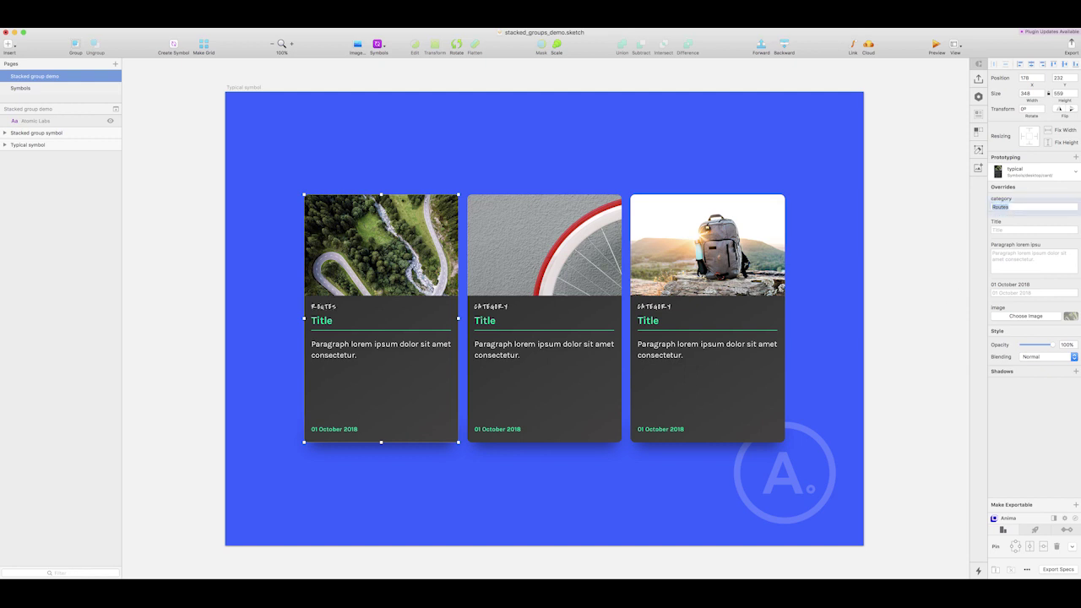
Set the category override of the middle card, with the bicycle wheel image, to "Components"
click(619, 247)
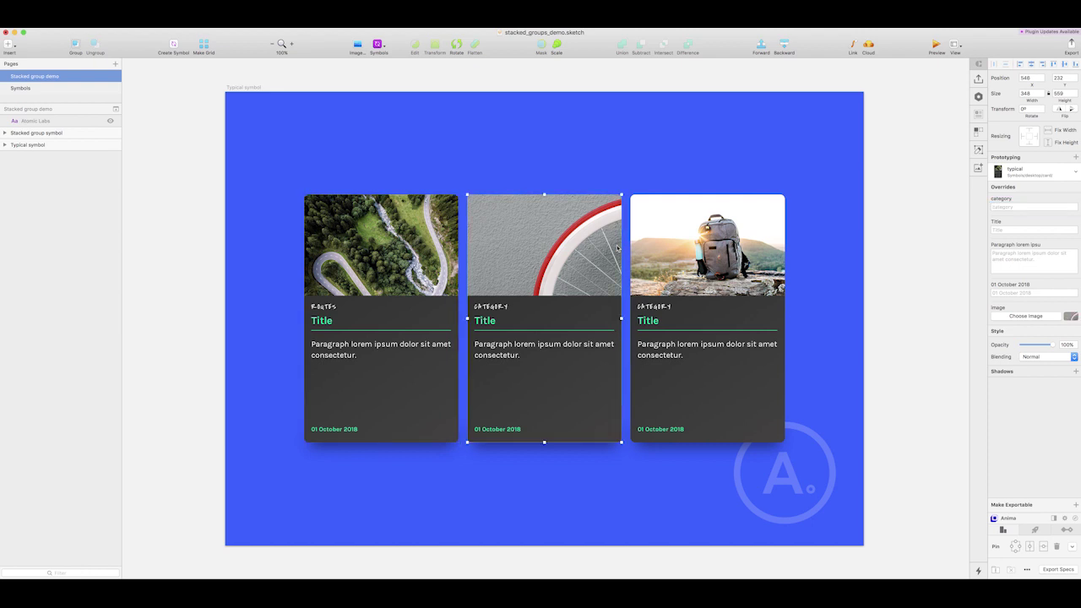
click(1001, 207)
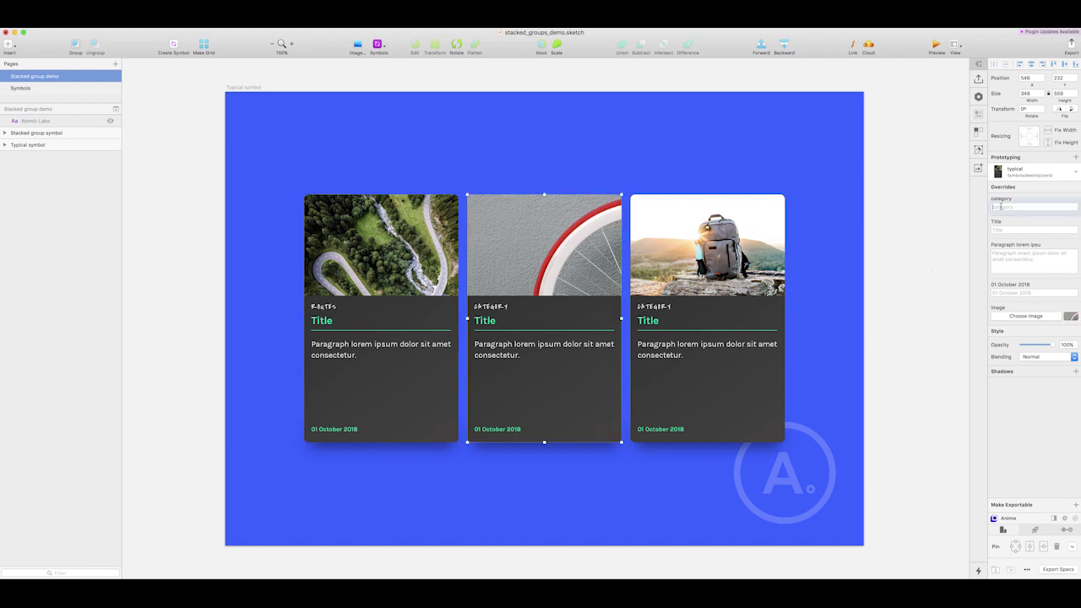
text(Components)
key(Return)
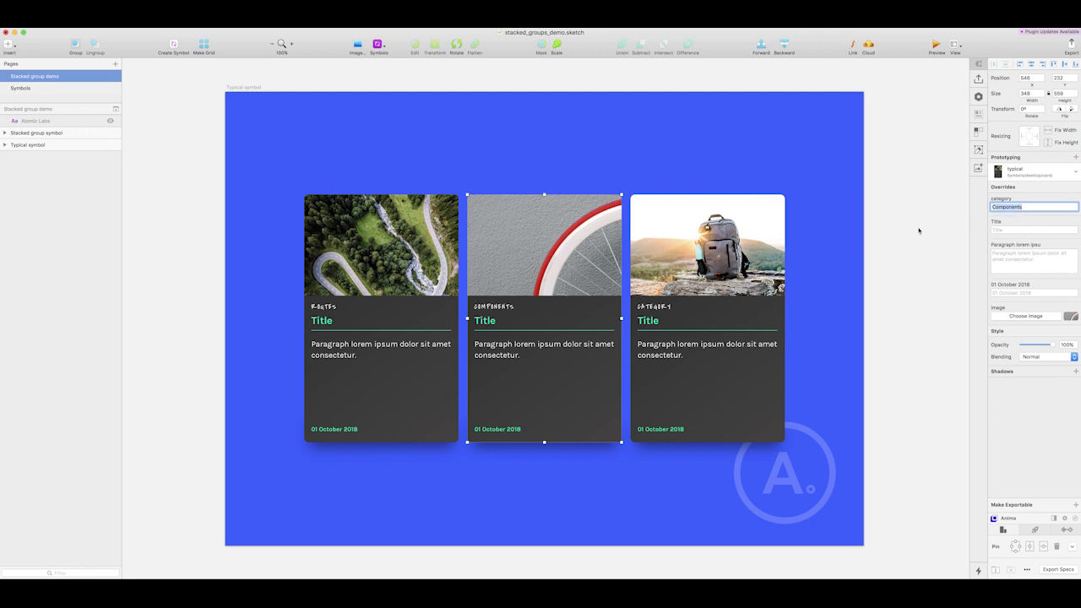
Set the category override of the third card, with the backpack image, to "Kit" and deselect the card
click(665, 304)
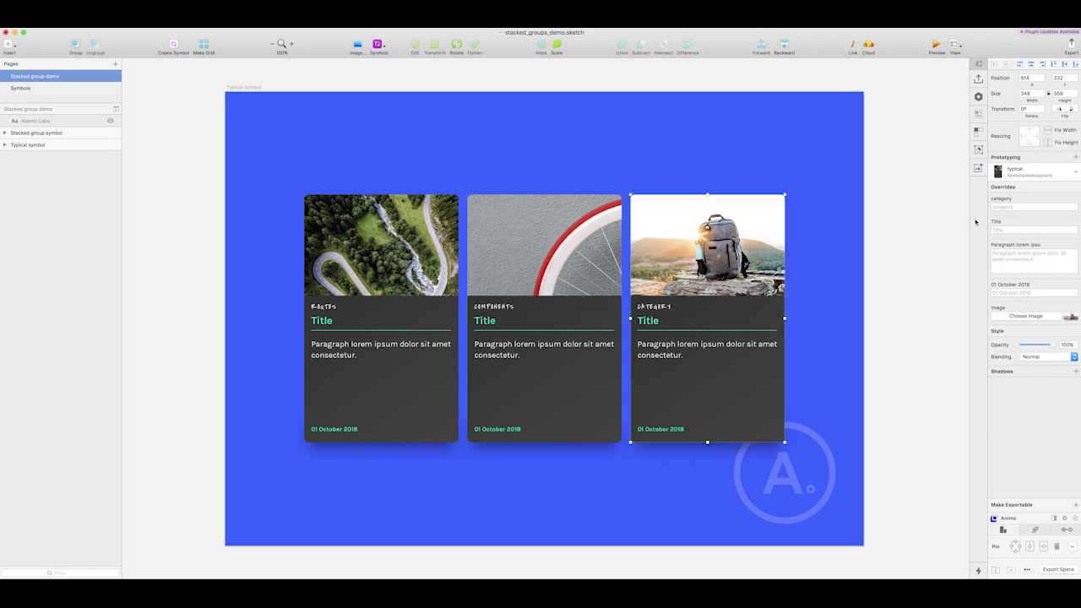
click(1002, 206)
text(Ki)
key(Return)
click(902, 239)
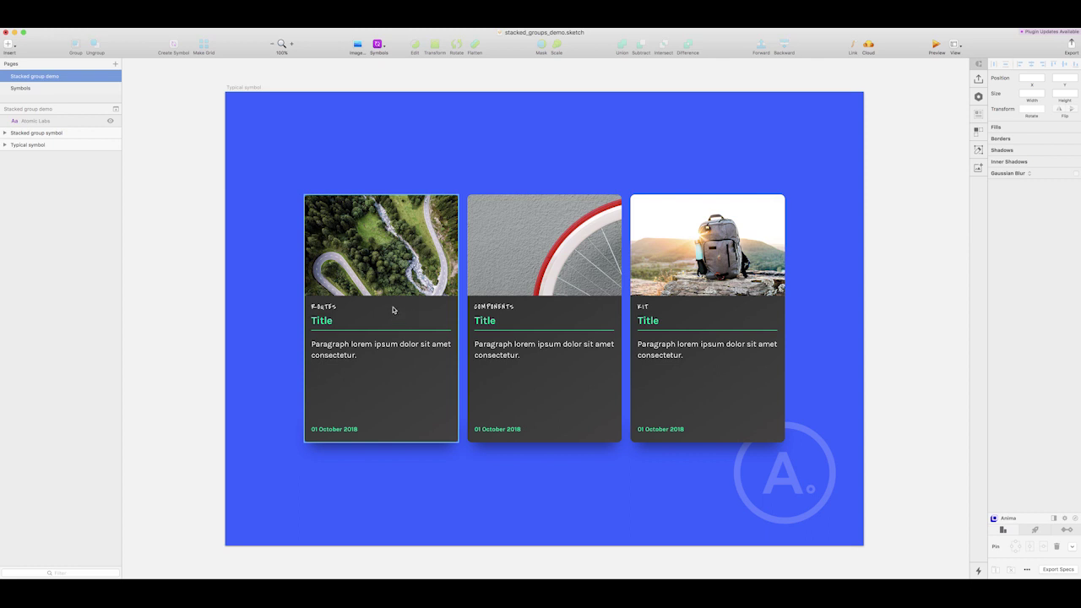
Select the Routes card, and switch to Excel to review the titles and copy in copy.xlsx before returning to Sketch
click(394, 310)
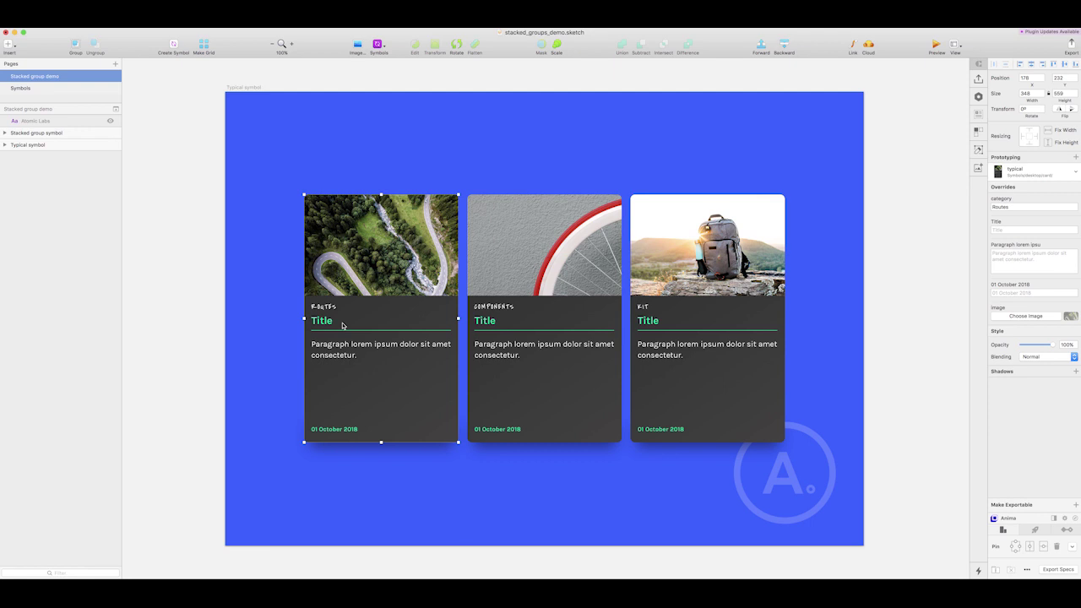
key(super+Tab)
key(super+Tab)
key(super+Tab)
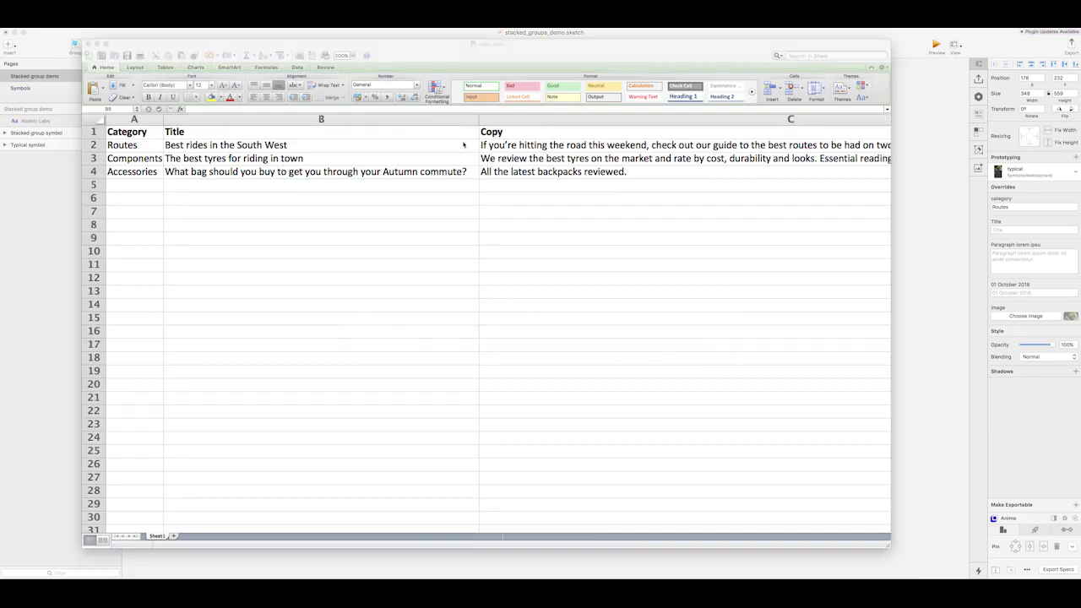
key(super+Tab)
key(super+Tab)
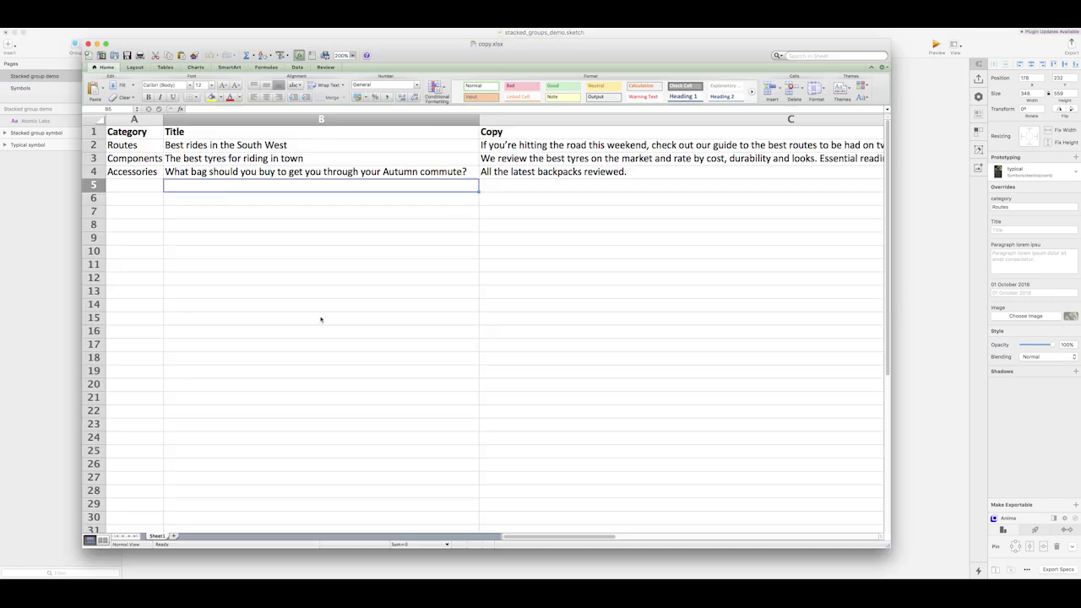
key(super+Tab)
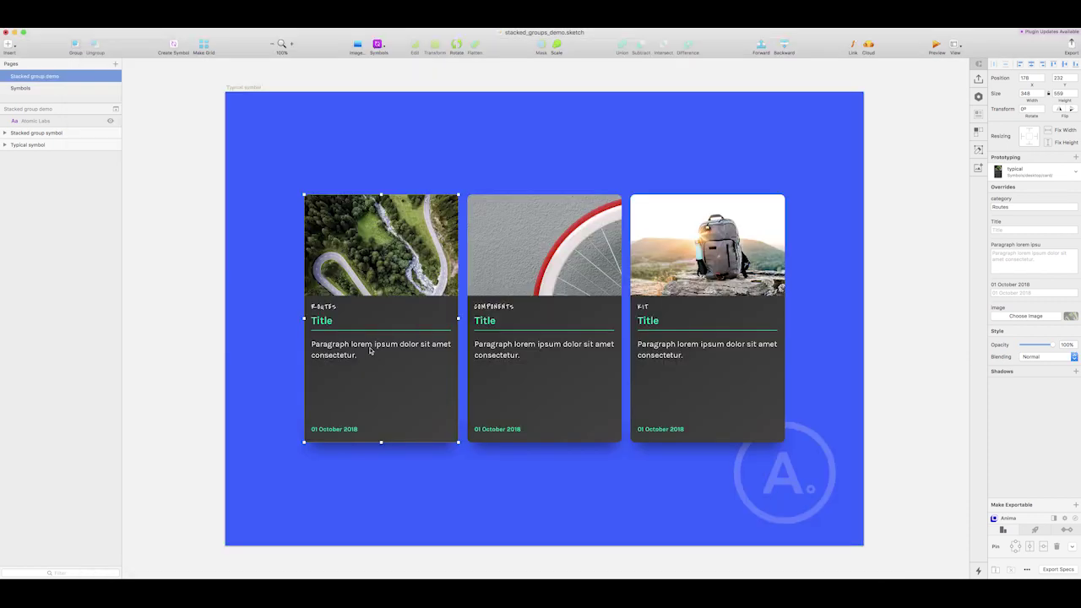
Copy the Routes title from copy.xlsx in Excel into the Routes card's title override in Sketch: "Best rides in the South West"
key(super+Tab)
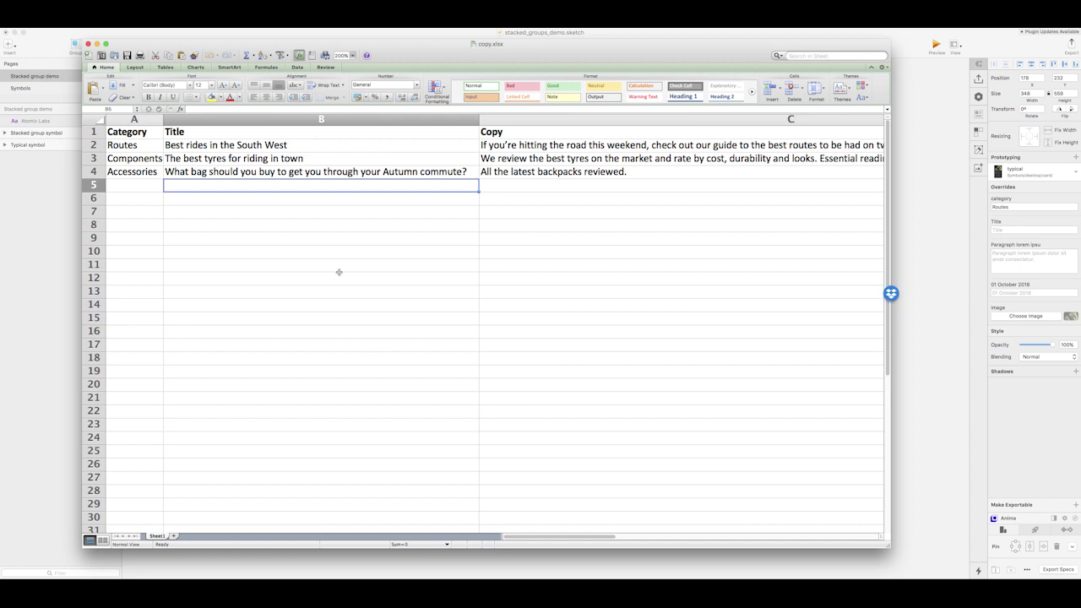
click(233, 147)
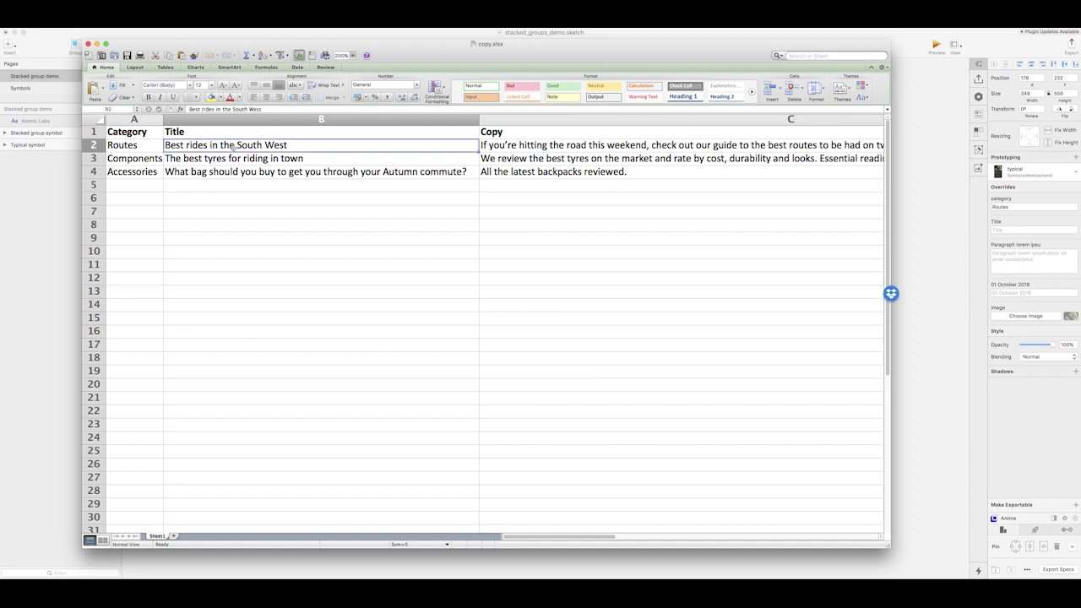
key(super+Tab)
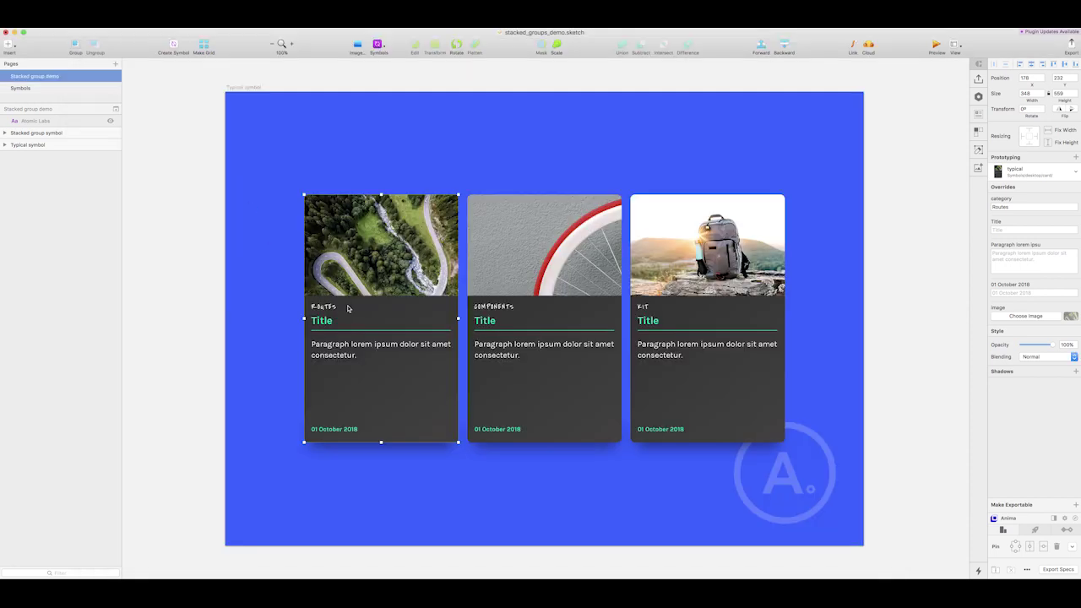
click(1012, 229)
text(Best rides in the South West)
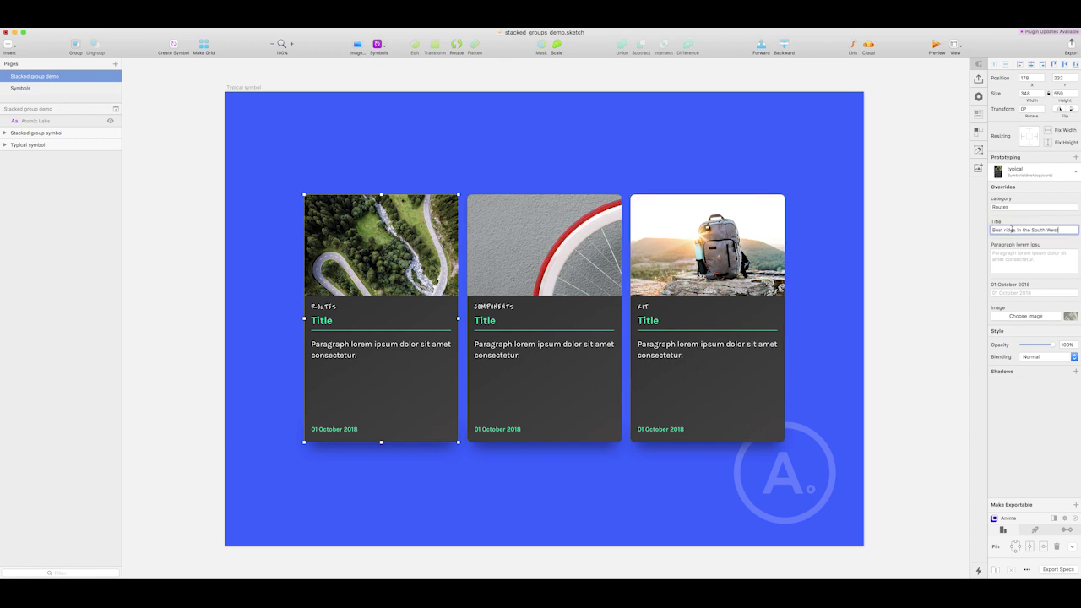
key(Return)
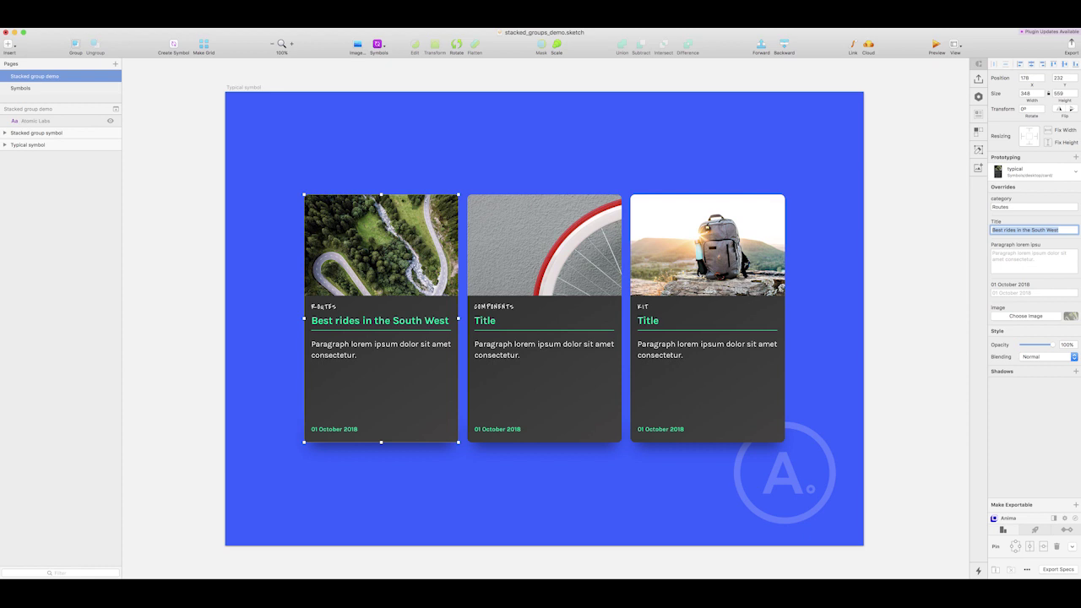
Copy the Components title from copy.xlsx in Excel into the middle card's title override in Sketch: "The best tyres for riding in town"
key(super+Tab)
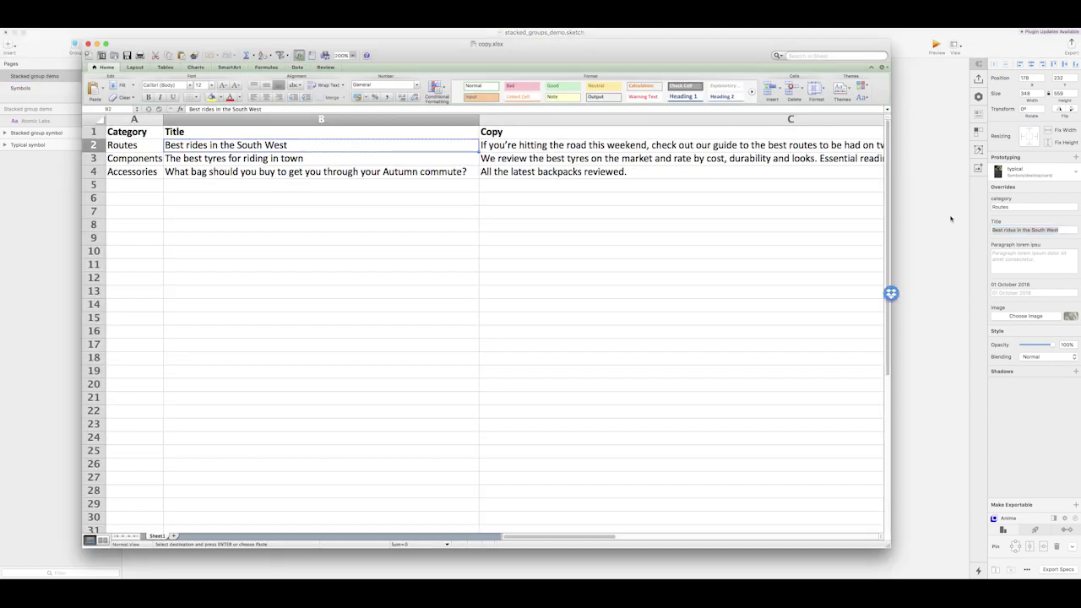
click(325, 161)
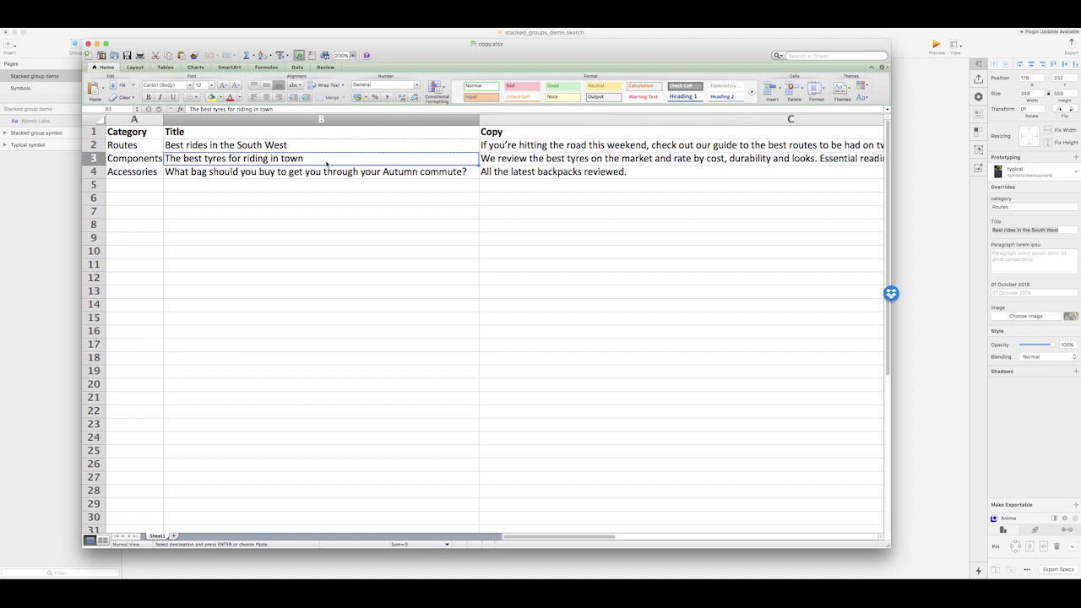
key(super+Tab)
click(470, 239)
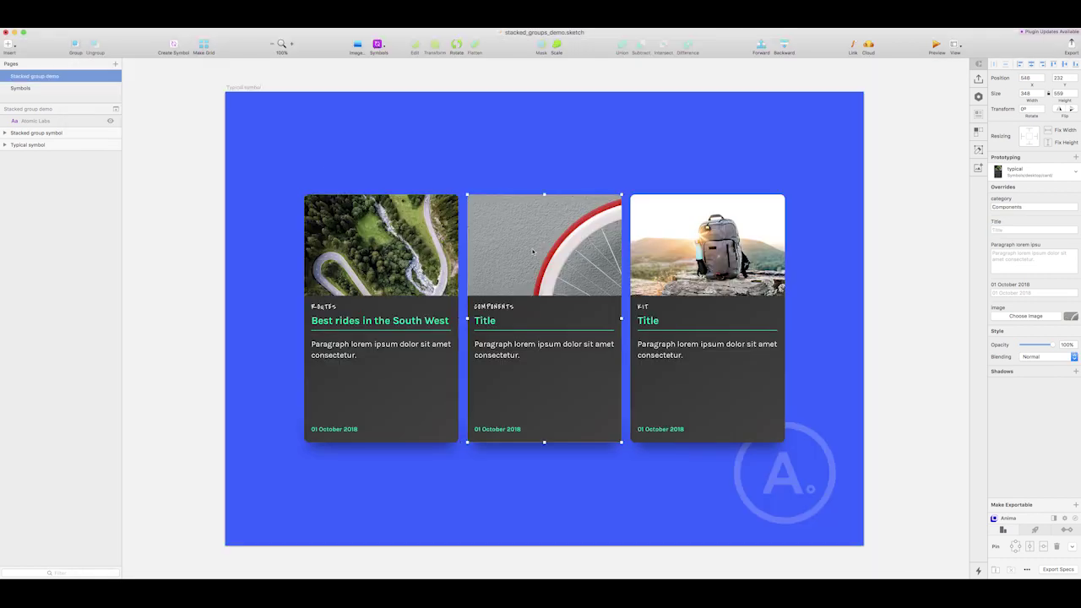
click(1005, 228)
text(The best tyres for riding in town)
key(Return)
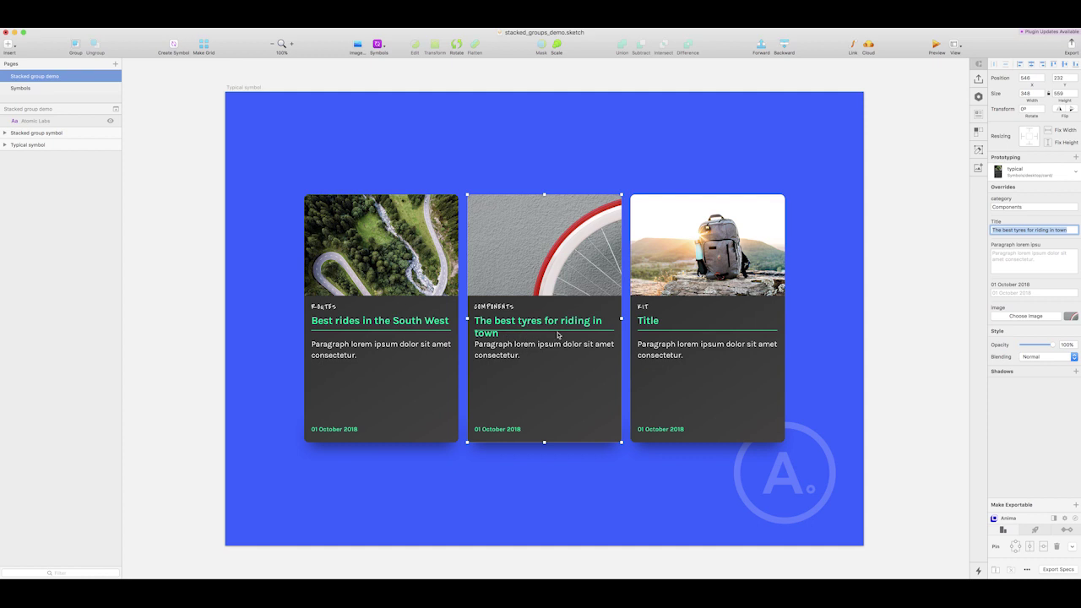
Copy the Accessories title from copy.xlsx in Excel into the Kit card's title override in Sketch: "What bag should you buy to get you through your Autumn commute?"
key(super+Tab)
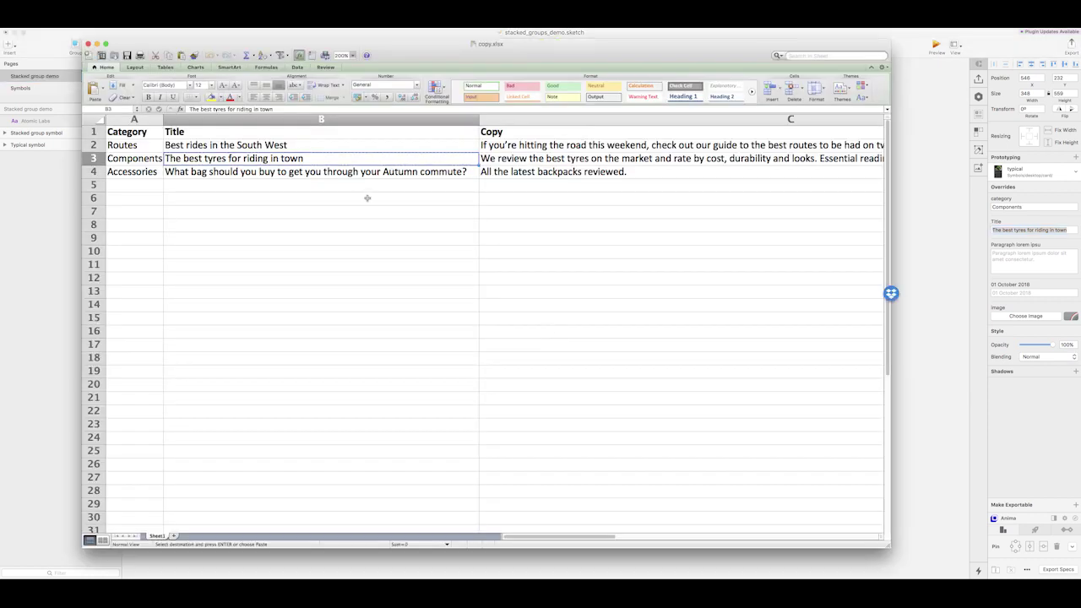
click(367, 175)
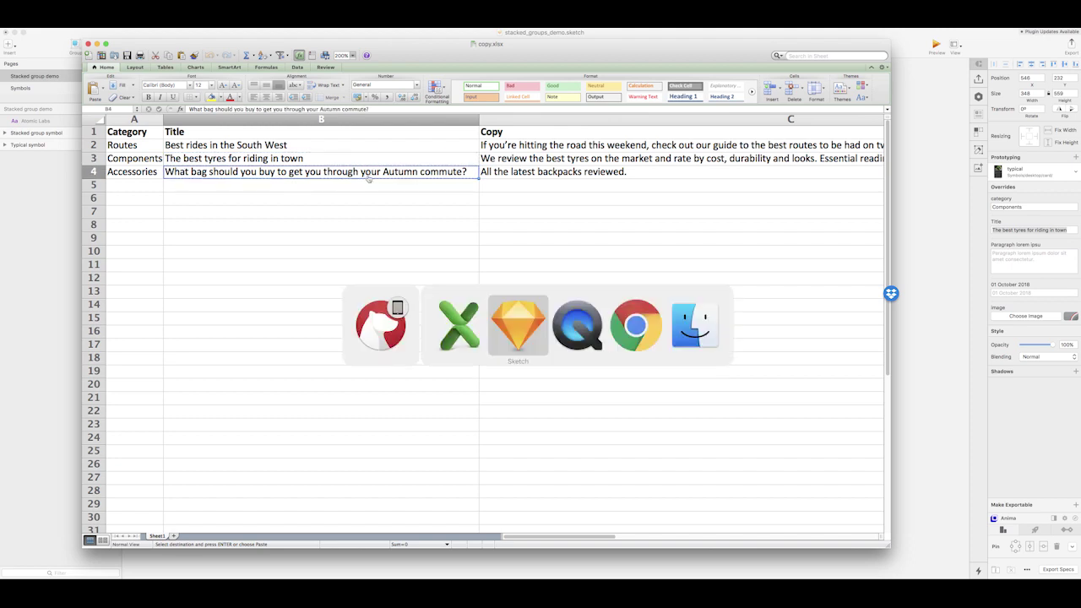
key(super+Tab)
click(665, 255)
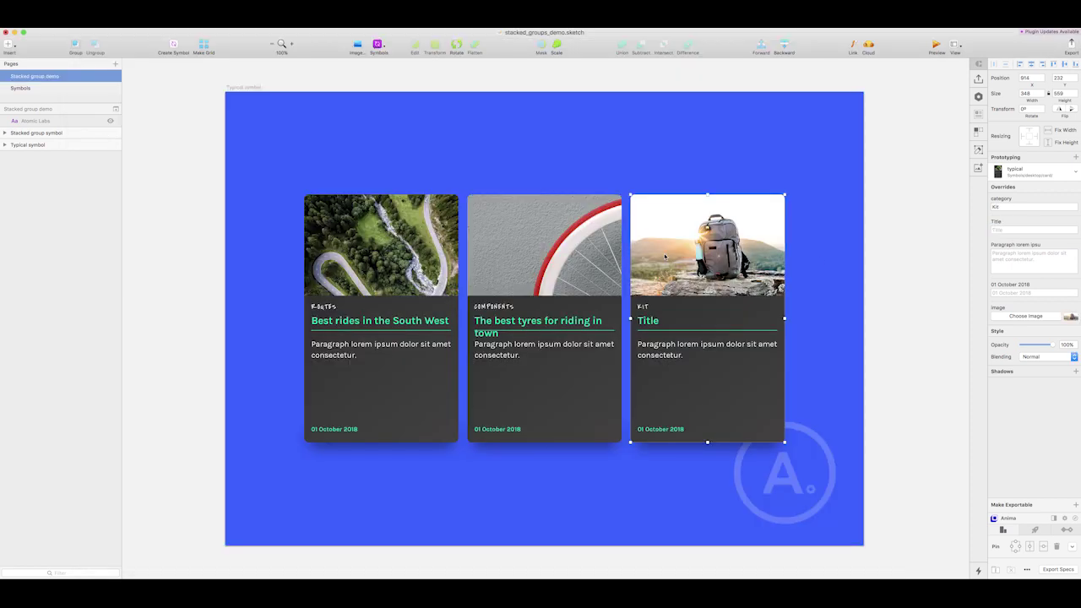
click(1001, 229)
text(What bag should you buy to get you through your morning commute?)
key(Return)
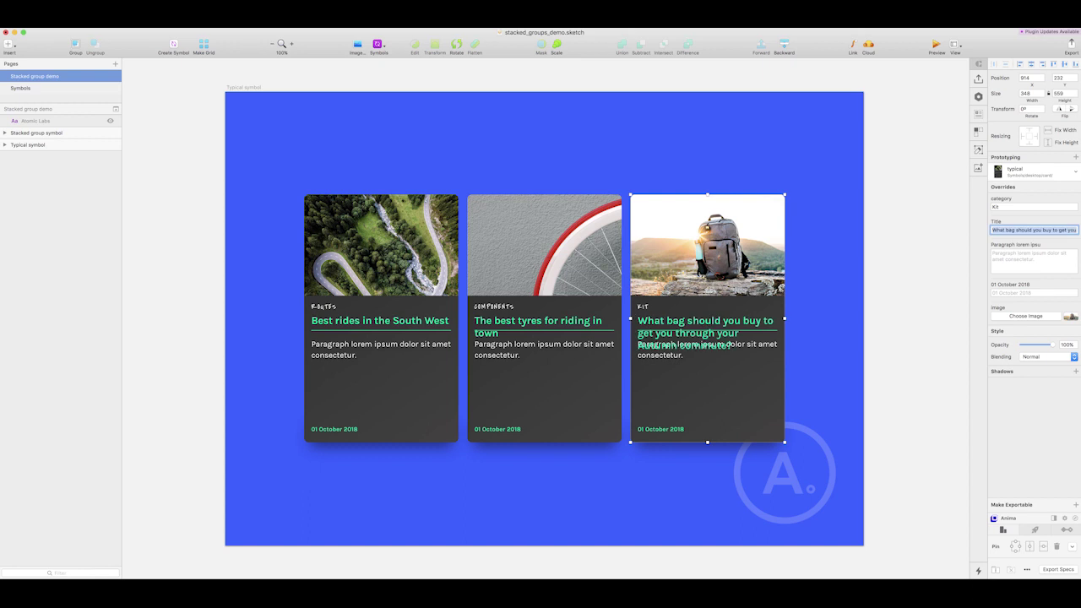
Detach the Kit card from its symbol and deselect it
click(744, 252)
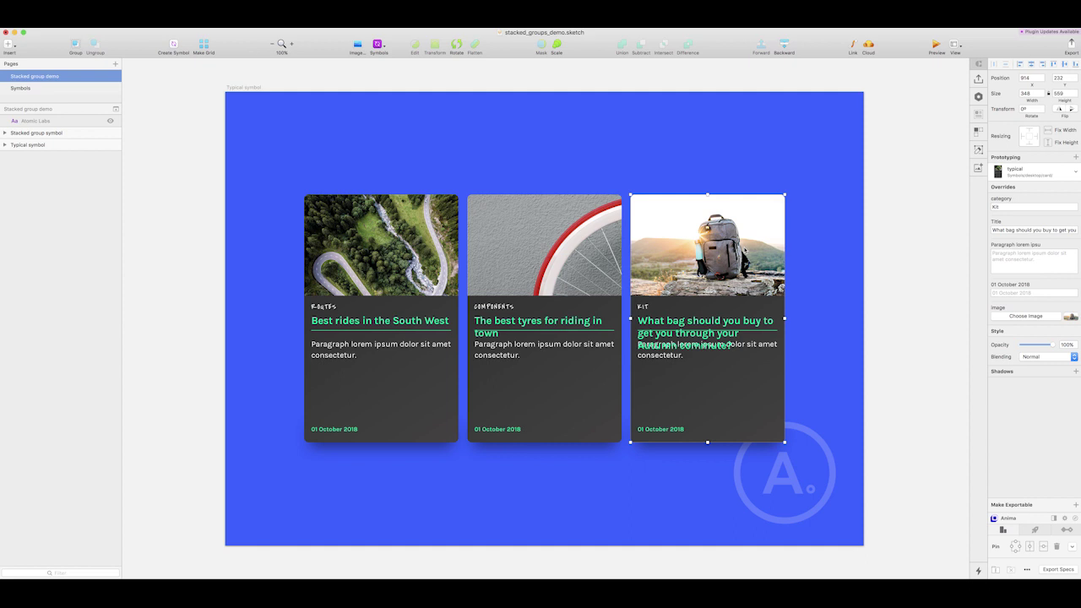
right_click(744, 250)
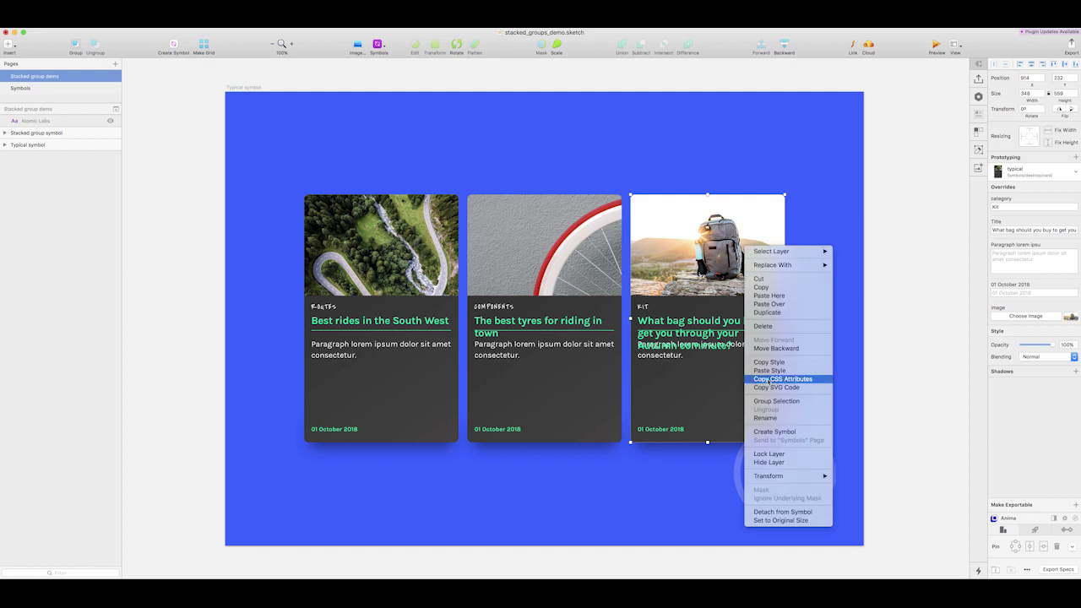
click(772, 511)
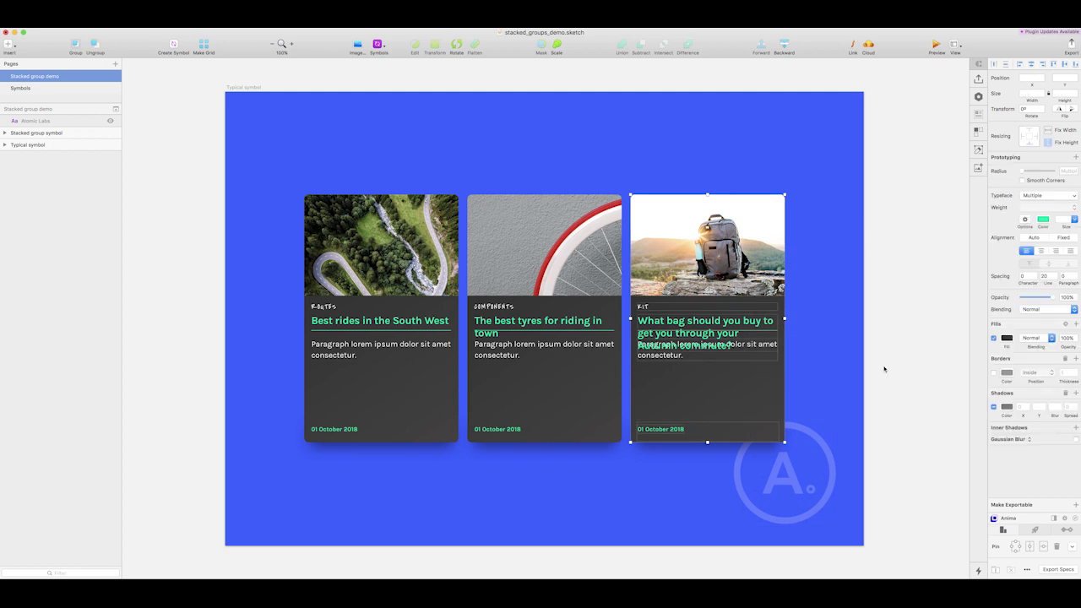
click(893, 326)
Temporarily remove the detached Kit card's title to move the separator and paragraph down together, clear of the title's three lines
double_click(743, 337)
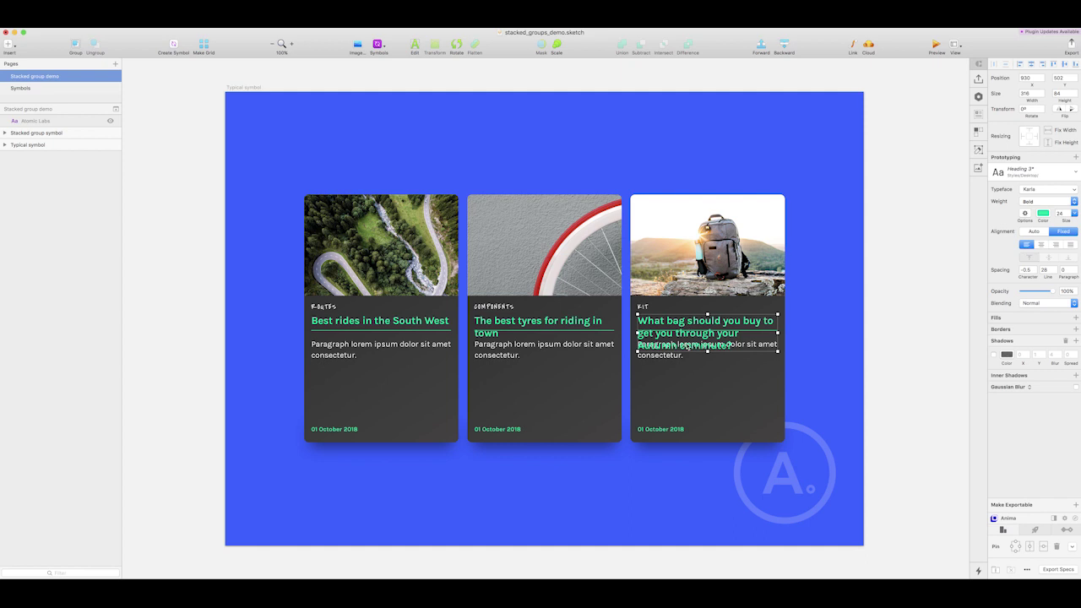
key(BackSpace)
click(693, 330)
key(BackSpace)
drag(688, 338, 688, 372)
key(ctrl+z)
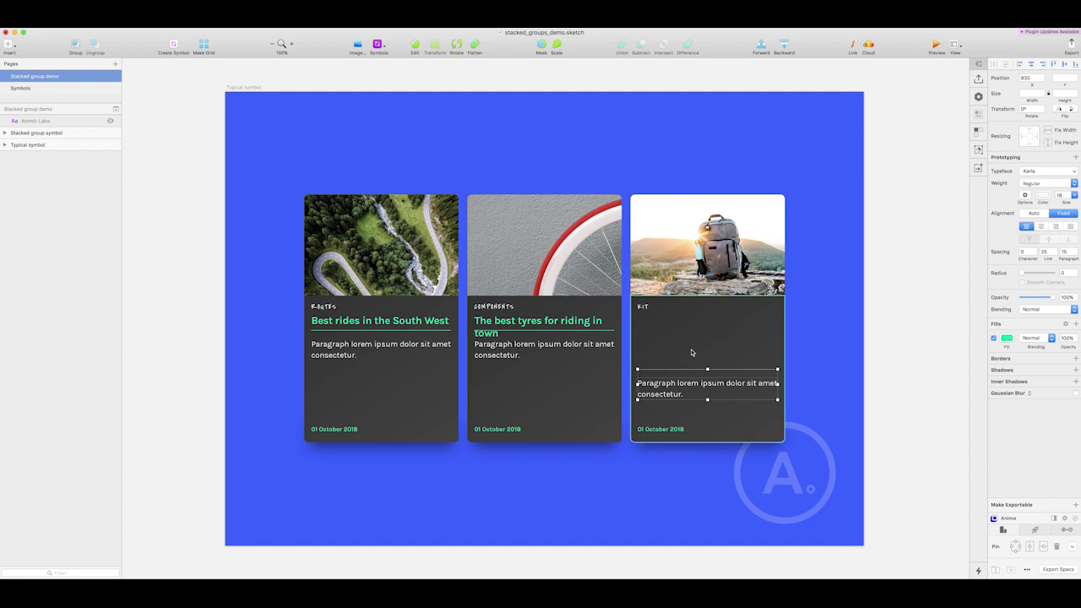
key(ctrl+z)
Nudge the Kit card's separator and paragraph up together to tighten the gap below the title
click(688, 369)
click(683, 383)
key(alt)
key(shift+Up)
key(shift+Up)
key(Up)
key(Up)
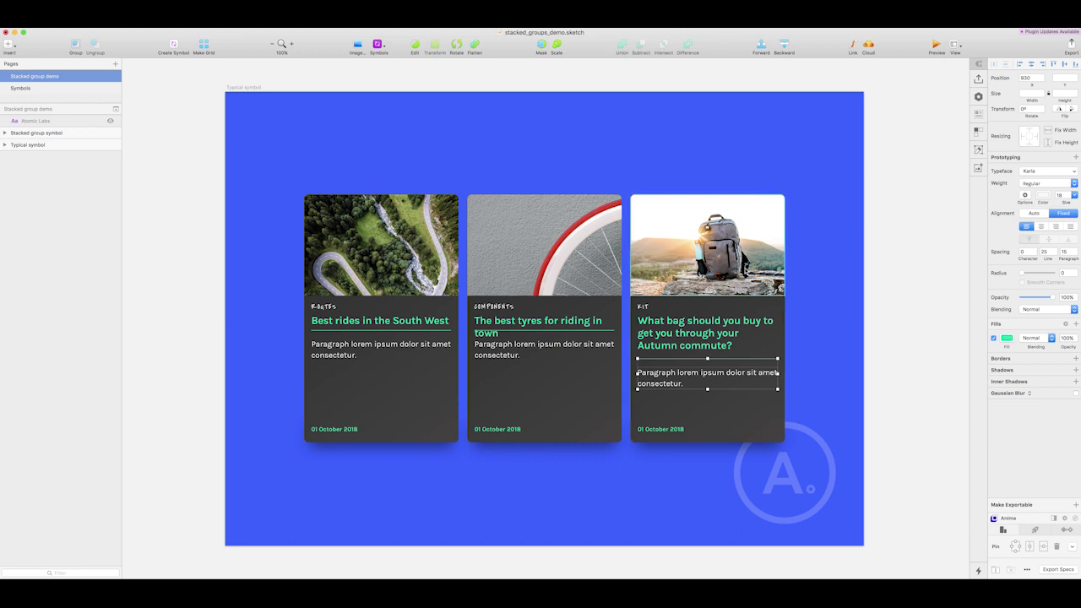
Change the card_bg fill in the desktop/card/typical symbol to the solid blue document colour and return to the instance
double_click(391, 250)
click(255, 287)
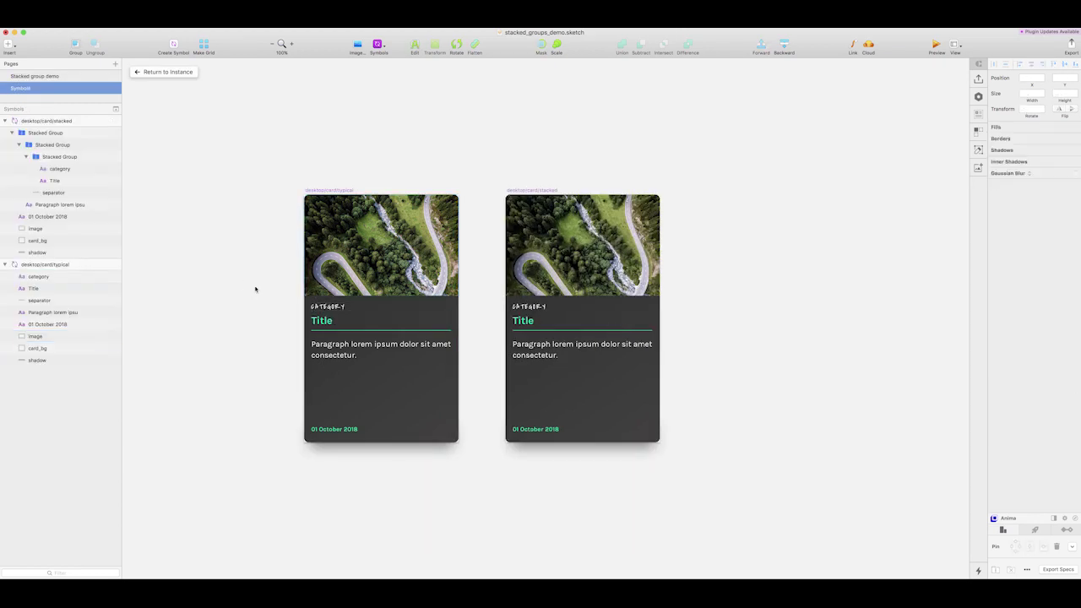
click(445, 397)
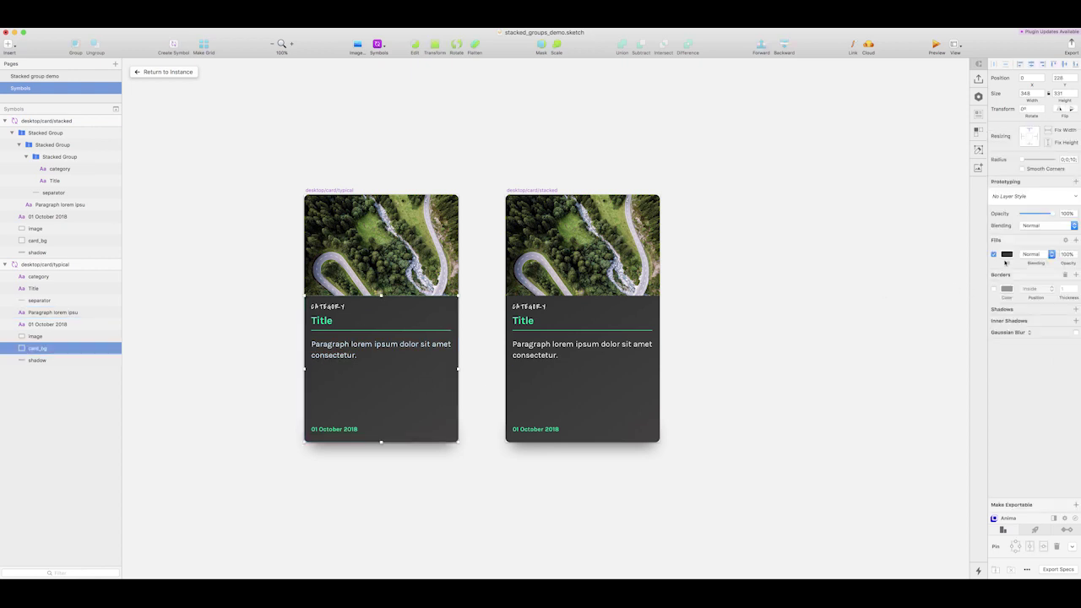
click(1007, 254)
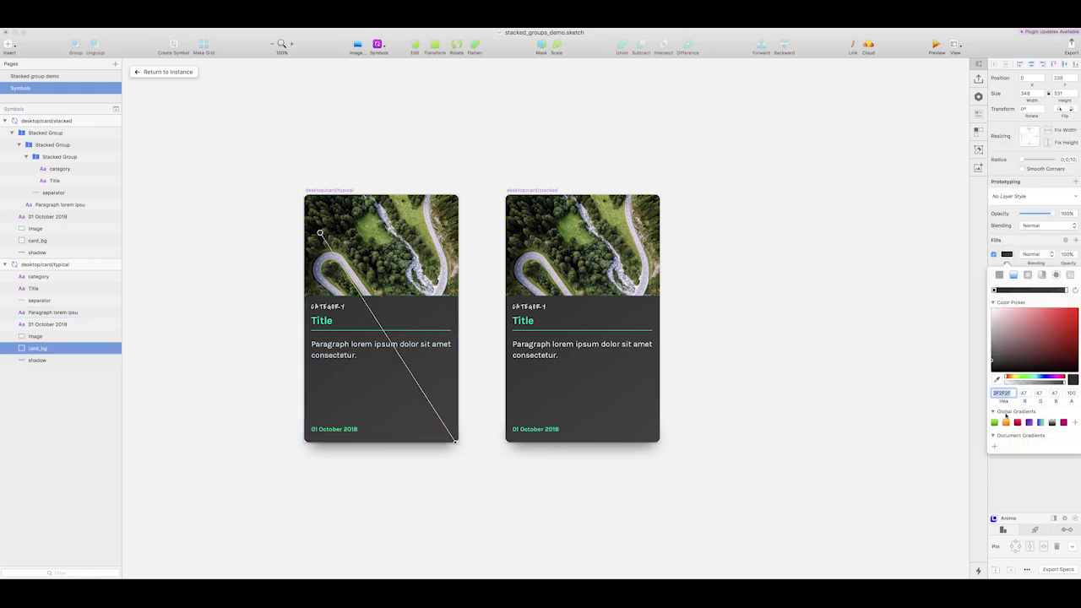
click(1000, 274)
click(995, 456)
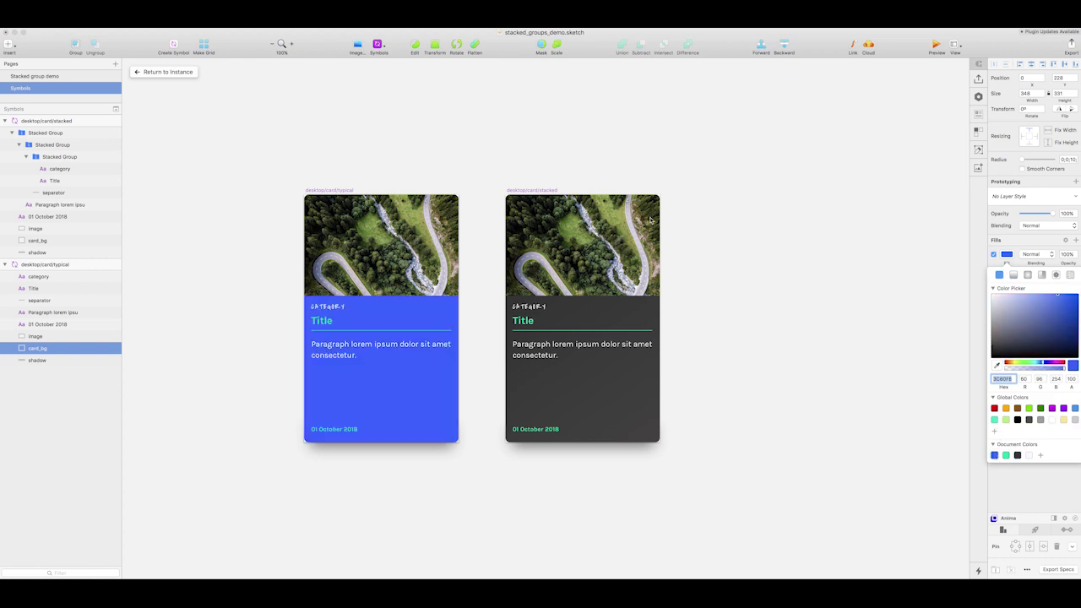
click(188, 72)
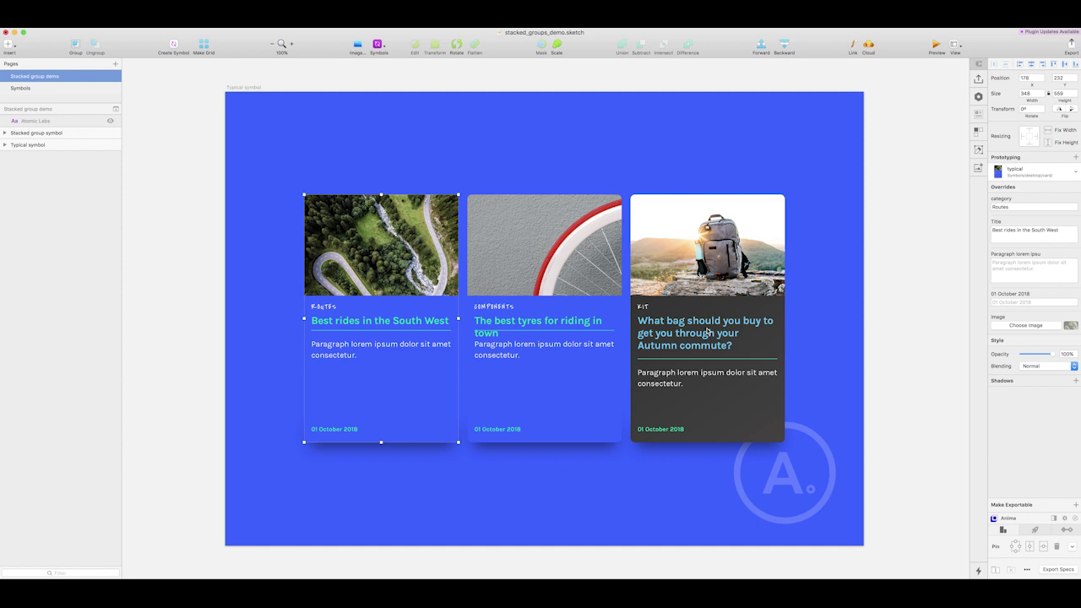
Examine the nested stacked groups in the symbol behind the card on the Stacked group symbol artboard, and return to the instance
scroll(707, 332, down, 10)
scroll(707, 332, down, 5)
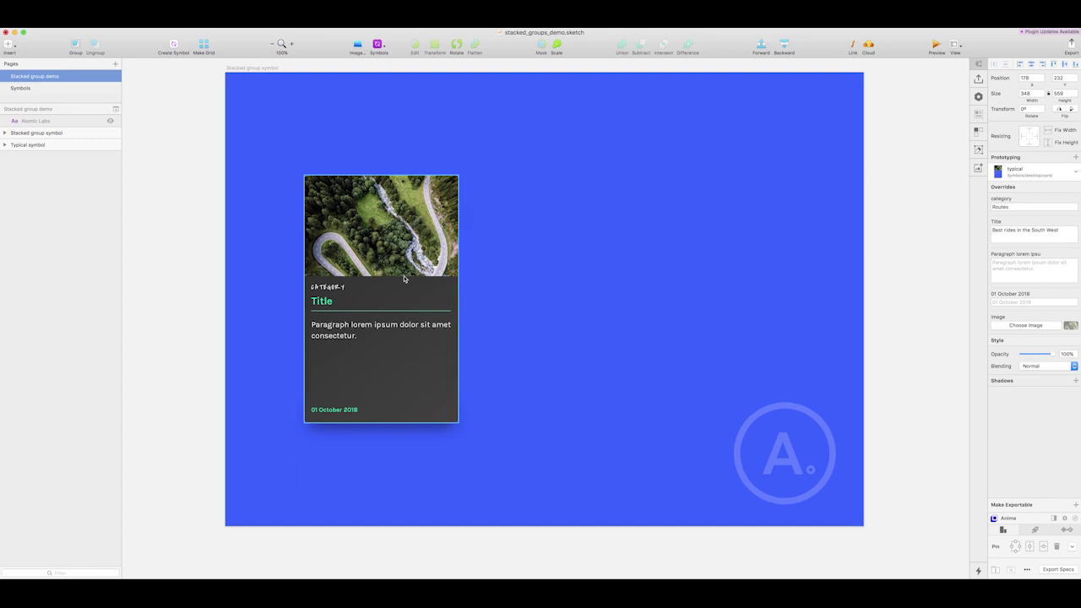
double_click(399, 284)
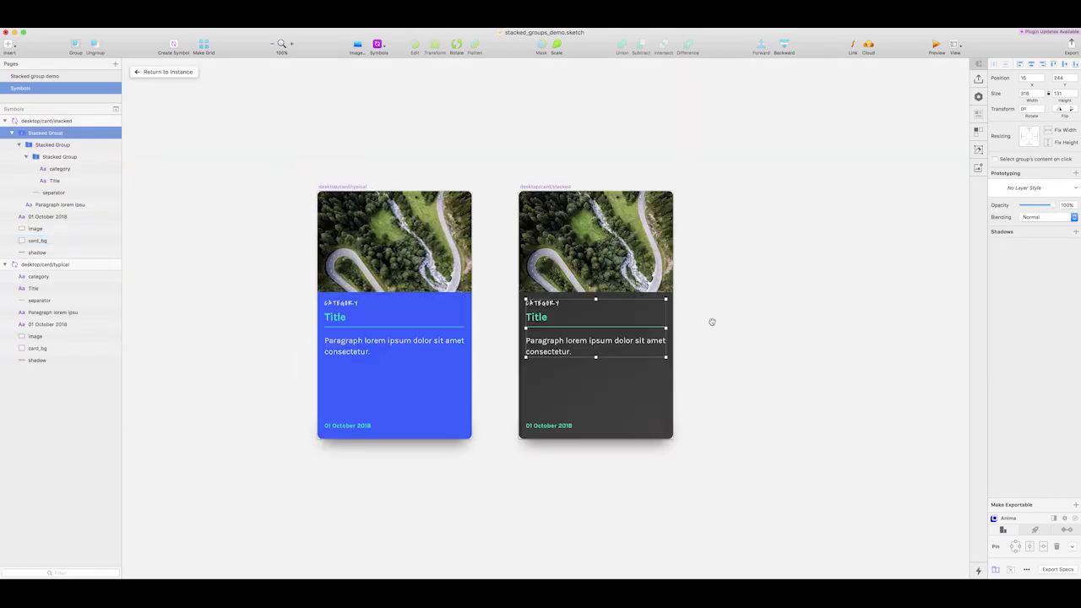
click(296, 284)
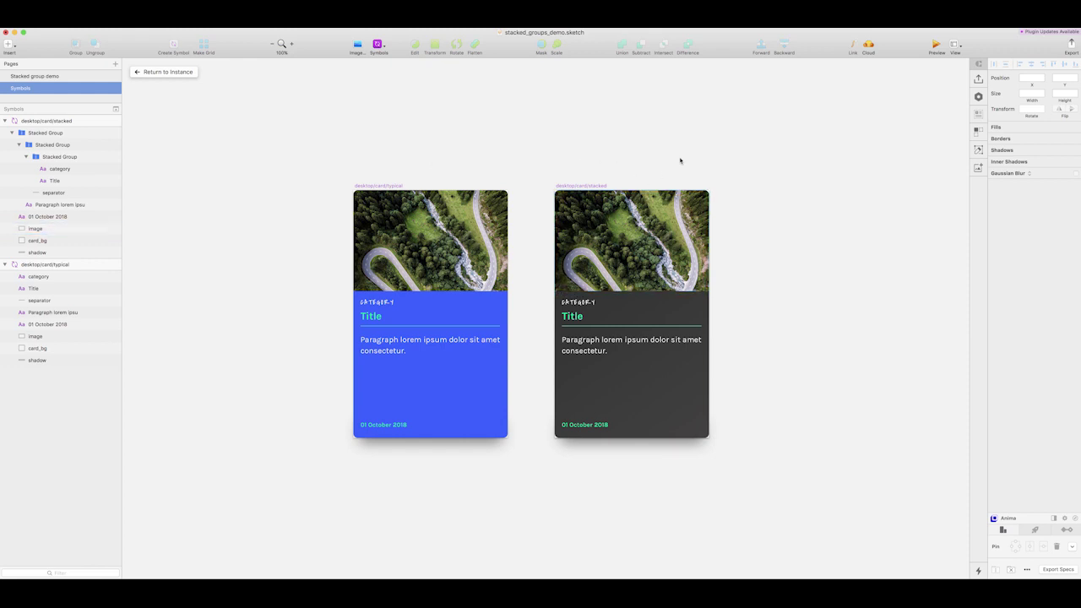
click(176, 71)
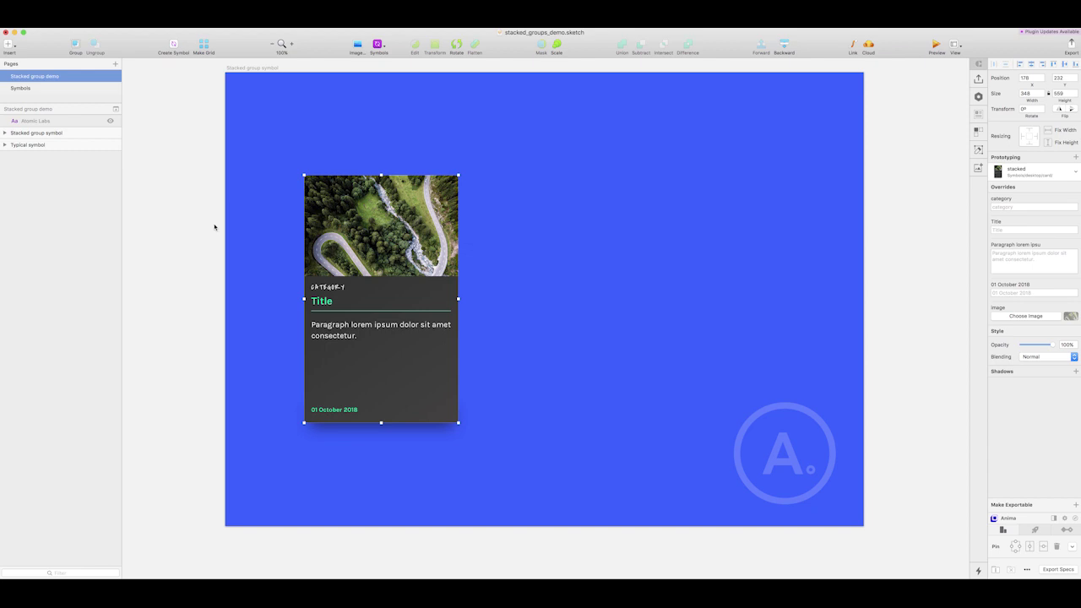
Duplicate the stacked card twice against the layout grid to make a row of three cards, and hide the grid
key(ctrl+l)
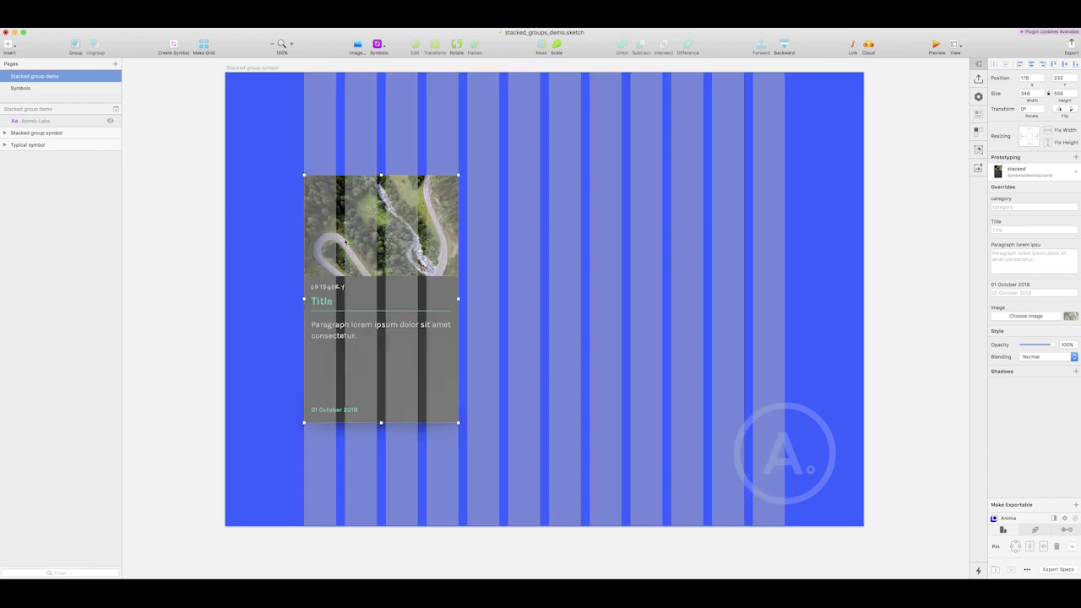
drag(348, 241, 674, 260)
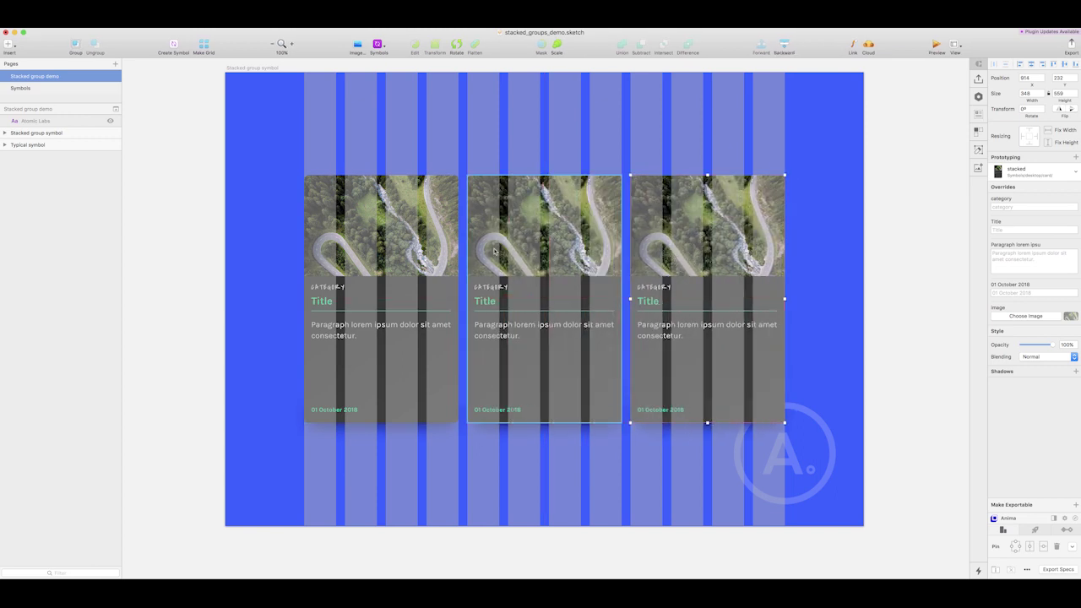
click(242, 246)
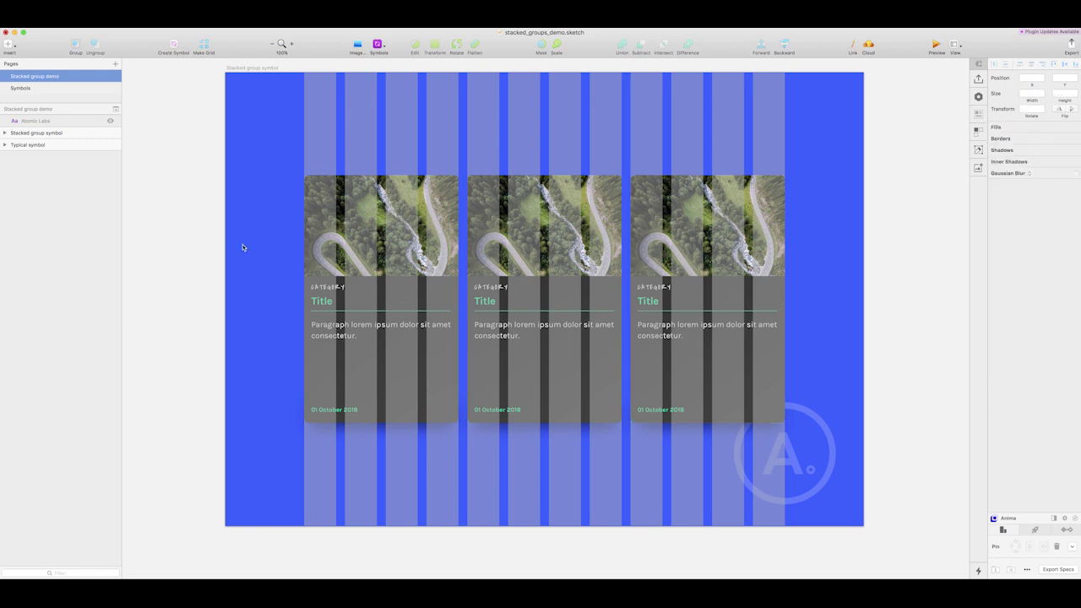
key(ctrl+l)
Set the category override of the first stacked card to "Routes"
click(319, 248)
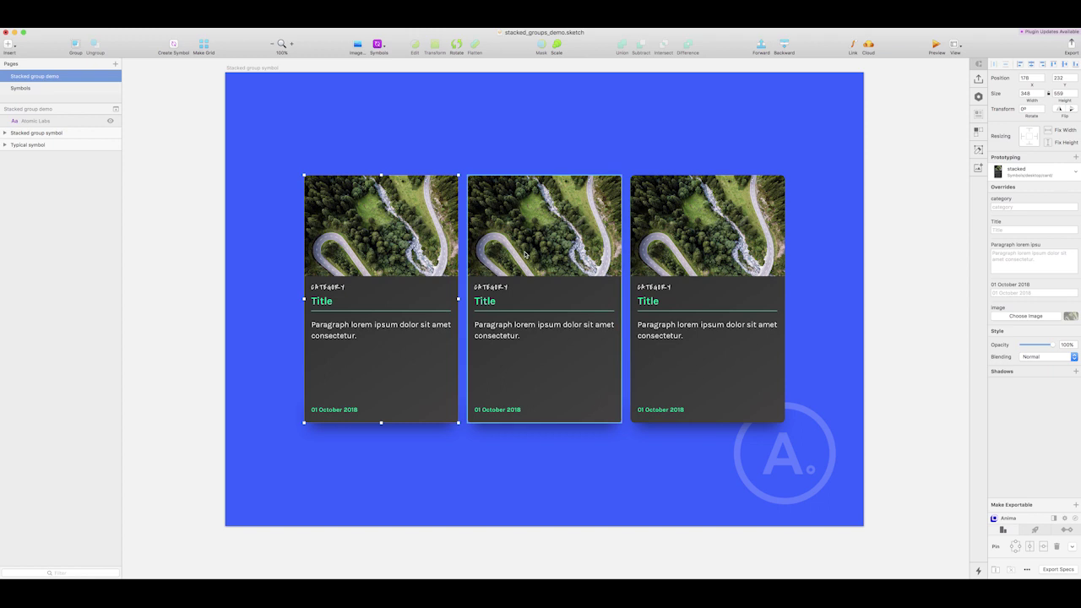
click(1016, 207)
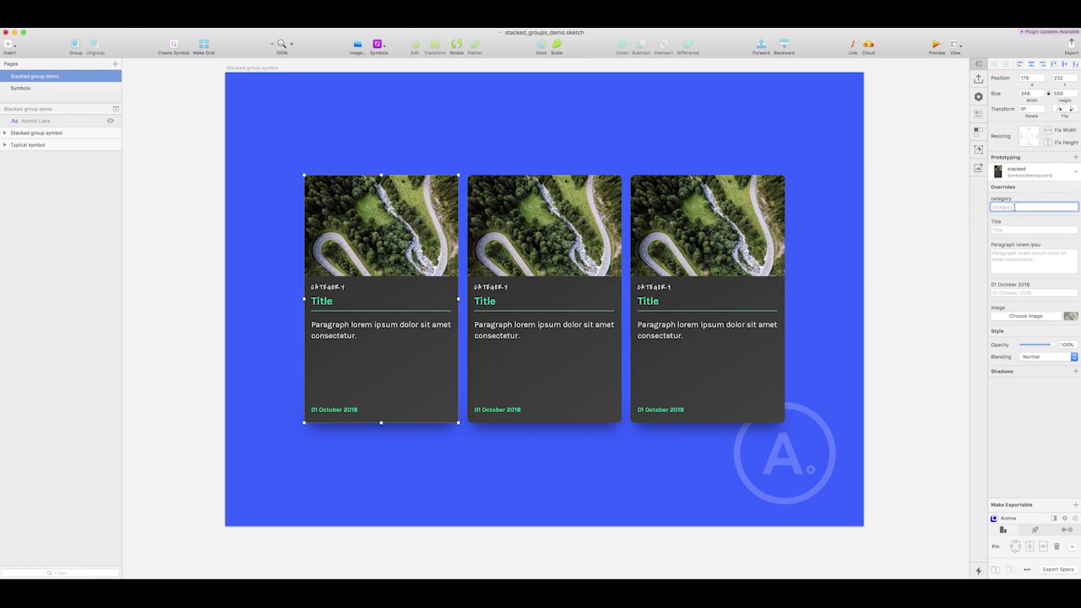
text(Routa)
text(s)
key(Return)
Set the category override of the middle stacked card to "Components" and of the third card to "Kit"
click(515, 297)
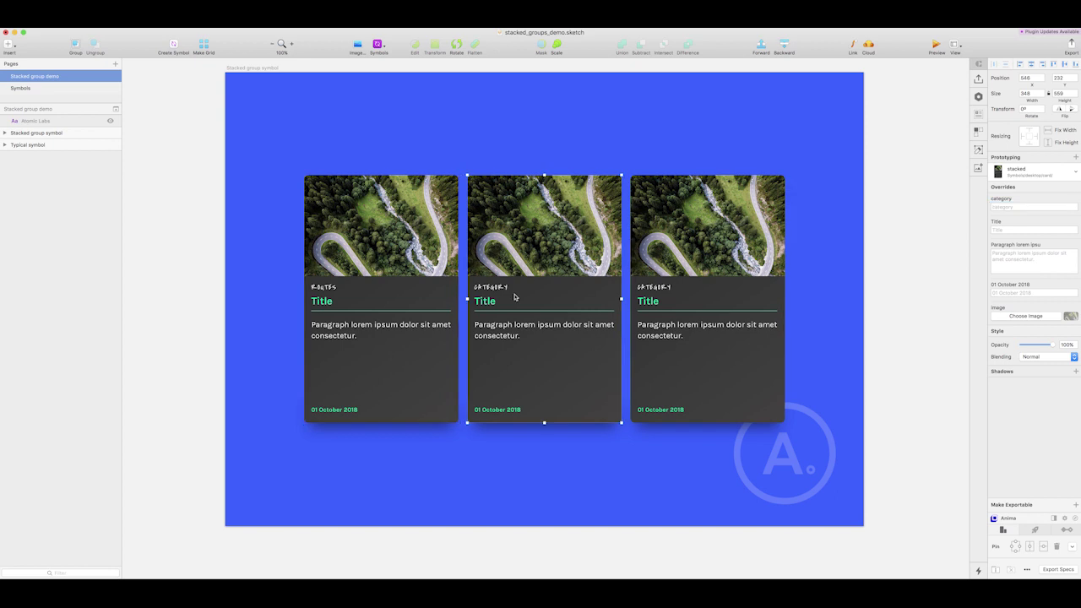
click(1015, 207)
text(Components)
key(Return)
key(Tab)
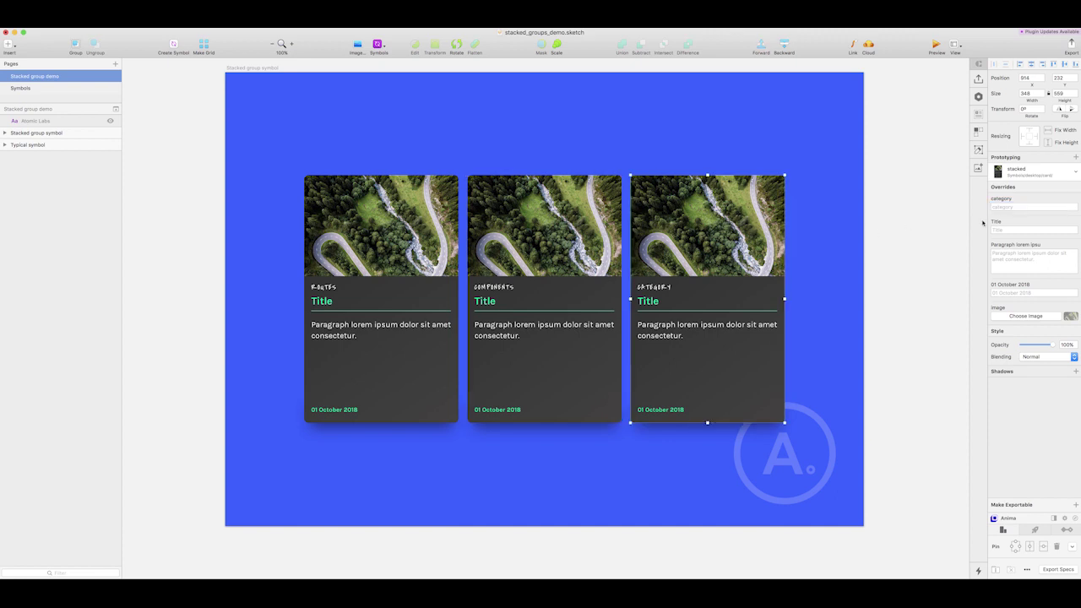
click(1004, 207)
text(Kit)
Replace the Components card's image with the red and white bicycle wheel photo from the source_files folder
click(380, 222)
click(548, 214)
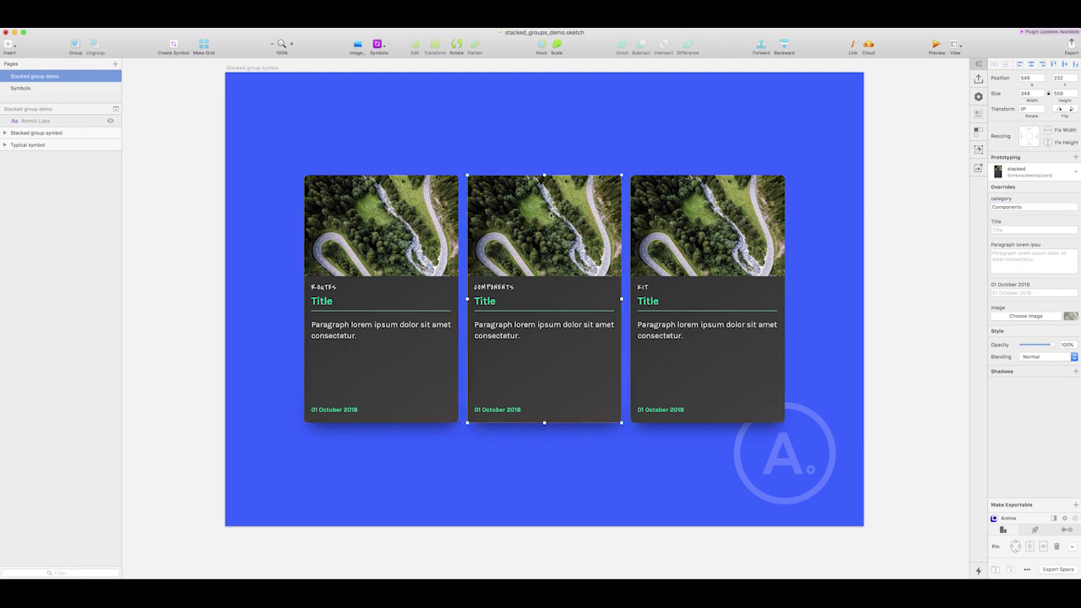
click(1043, 316)
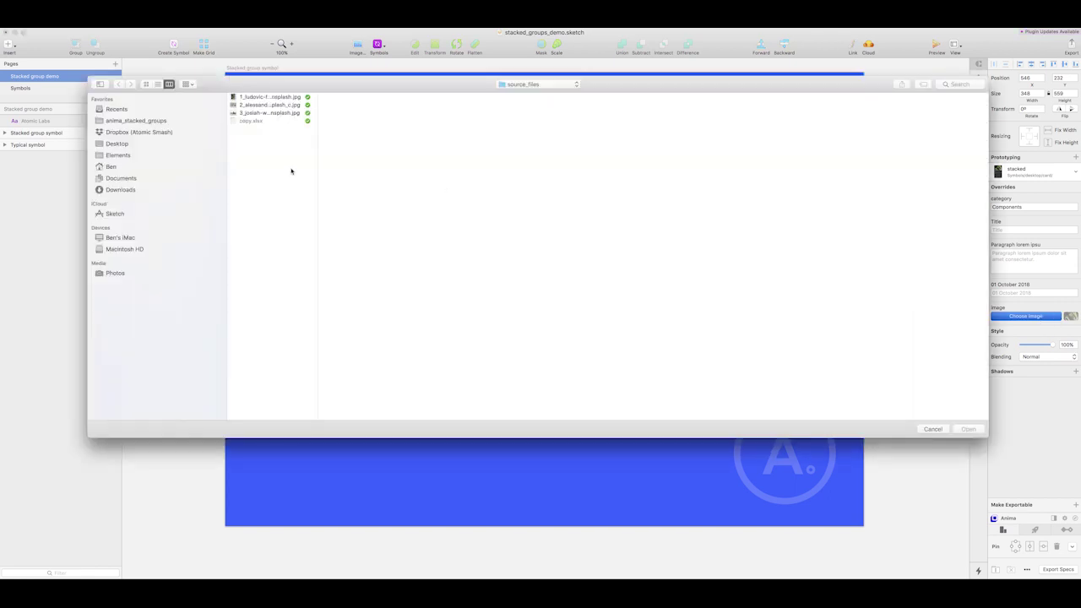
click(273, 105)
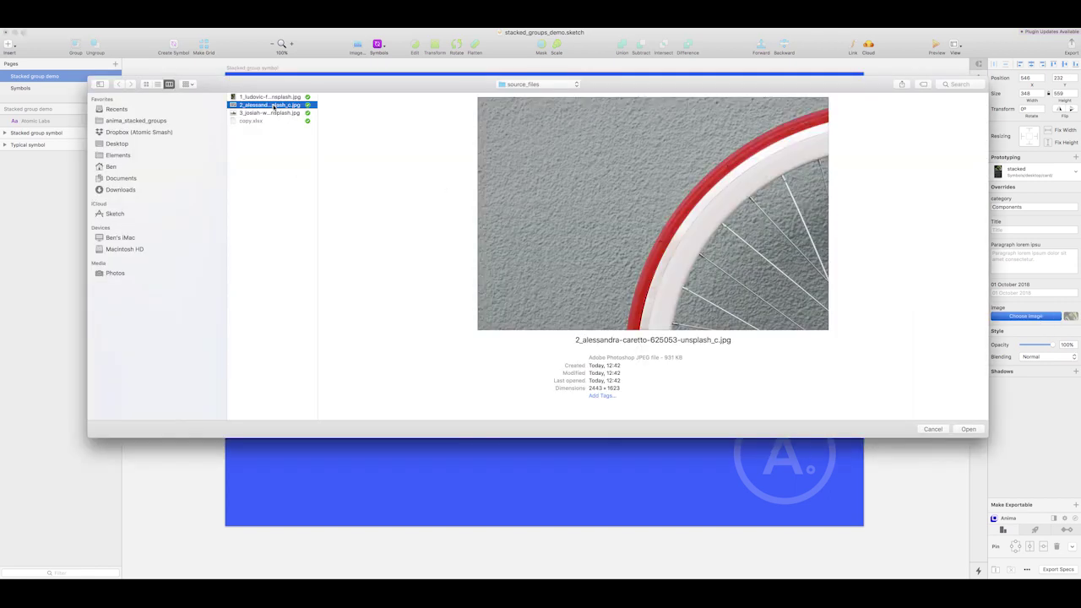
double_click(273, 105)
Replace the Kit card's image with the backpack photo from the source_files folder
click(773, 253)
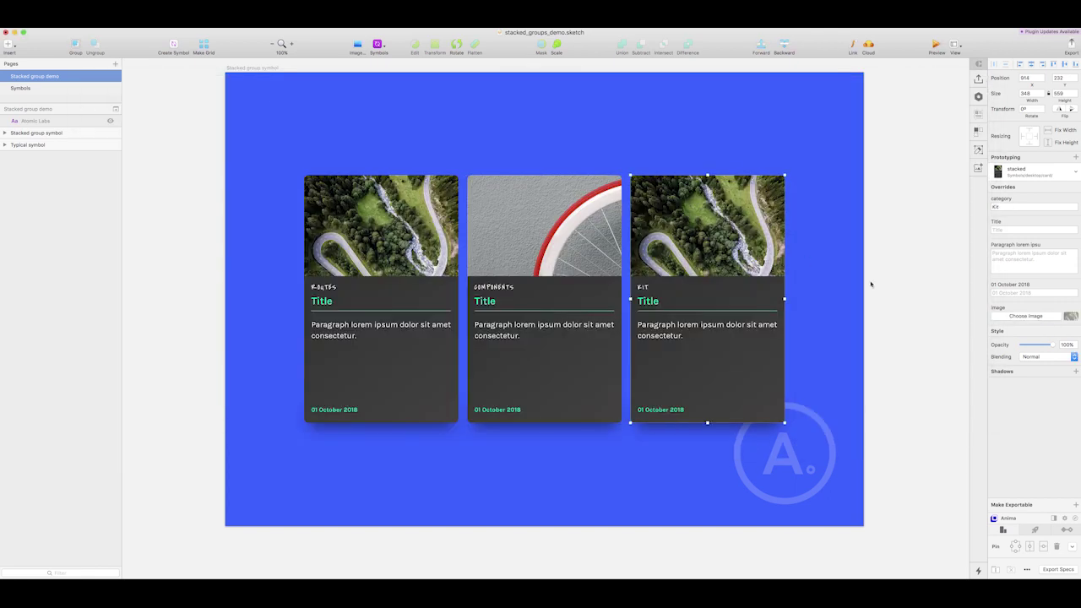
click(1022, 316)
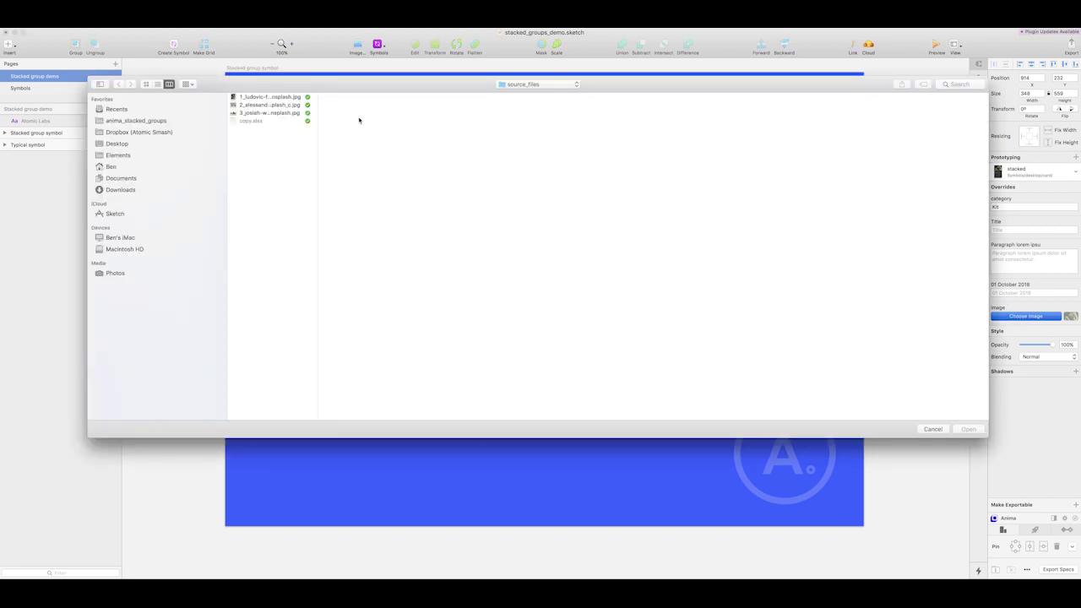
click(261, 114)
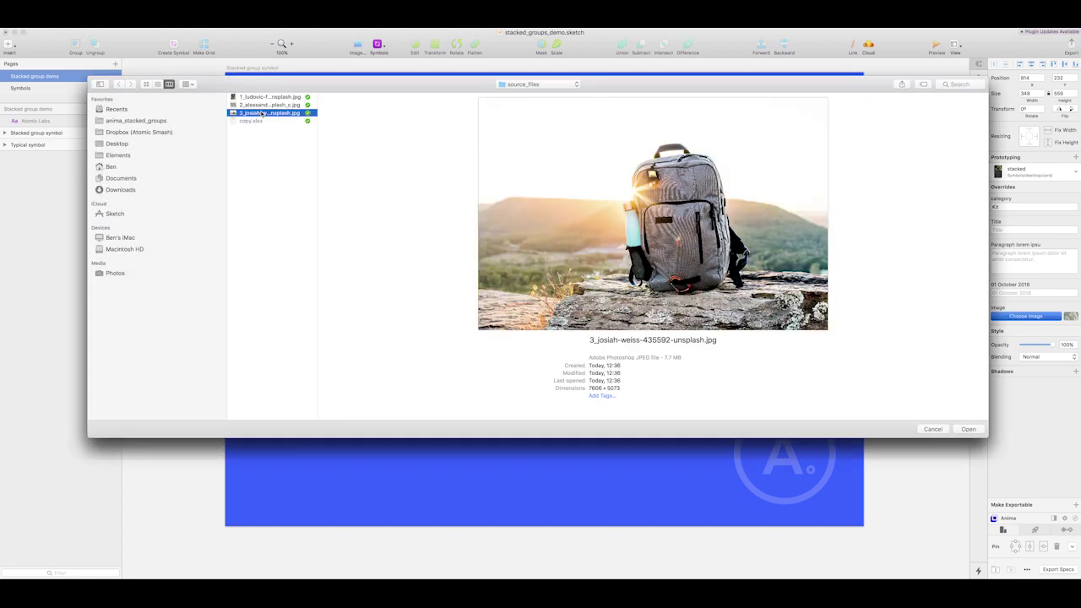
double_click(261, 114)
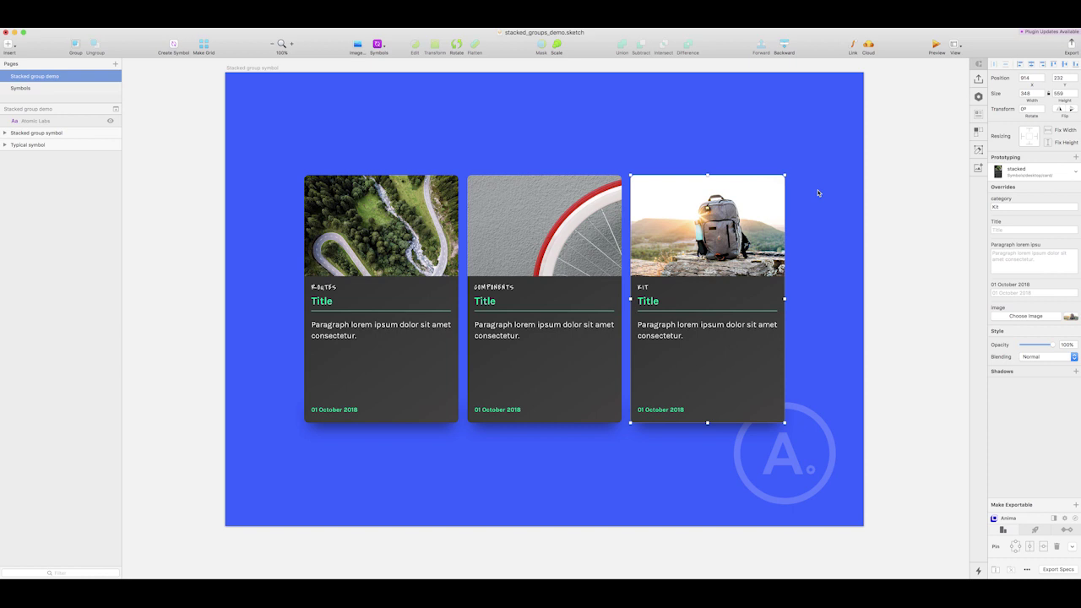
Copy the title in B2 of copy.xlsx and set the Routes card's title override to "Best rides in the South West"
key(super+Tab)
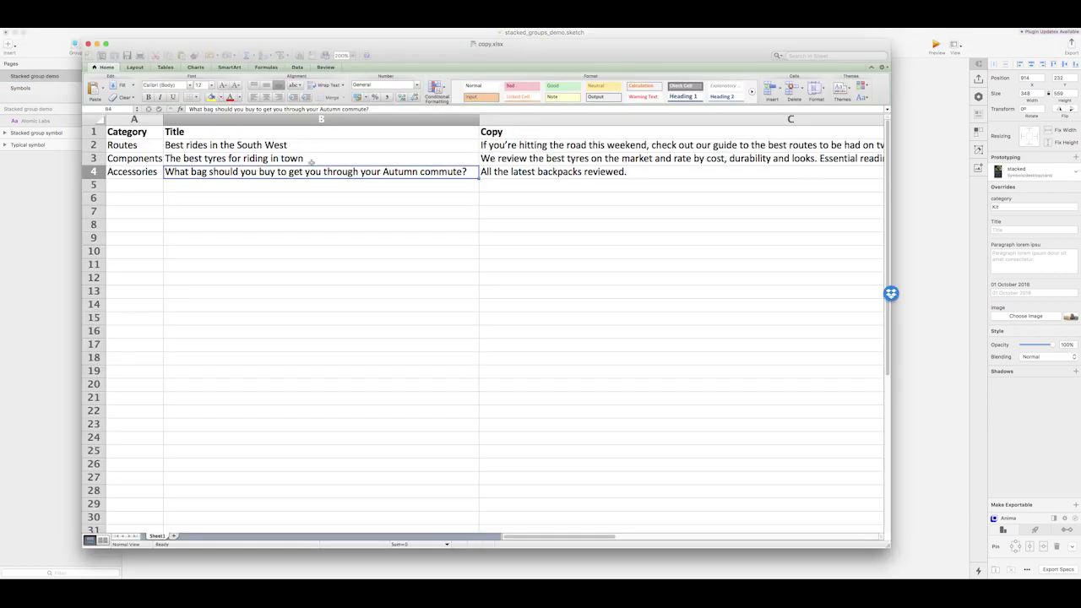
click(277, 146)
key(super+Tab)
click(345, 293)
click(1008, 229)
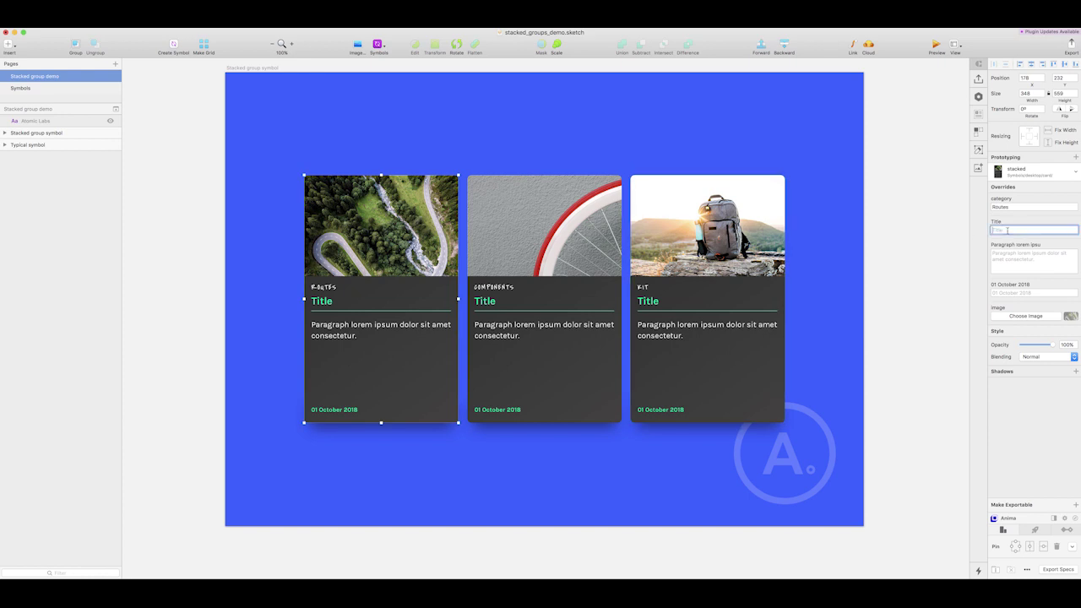
text(Best rides in the South West)
key(Return)
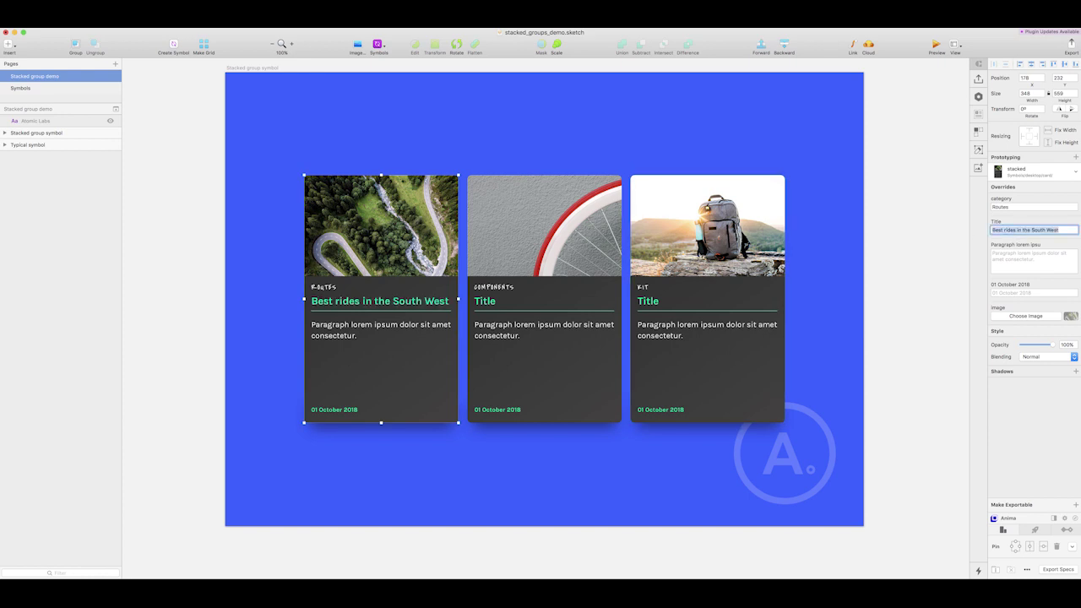
Copy the title in B3 of the spreadsheet and set the Components card's title override to "The best tyres for riding in town"
key(super+Tab)
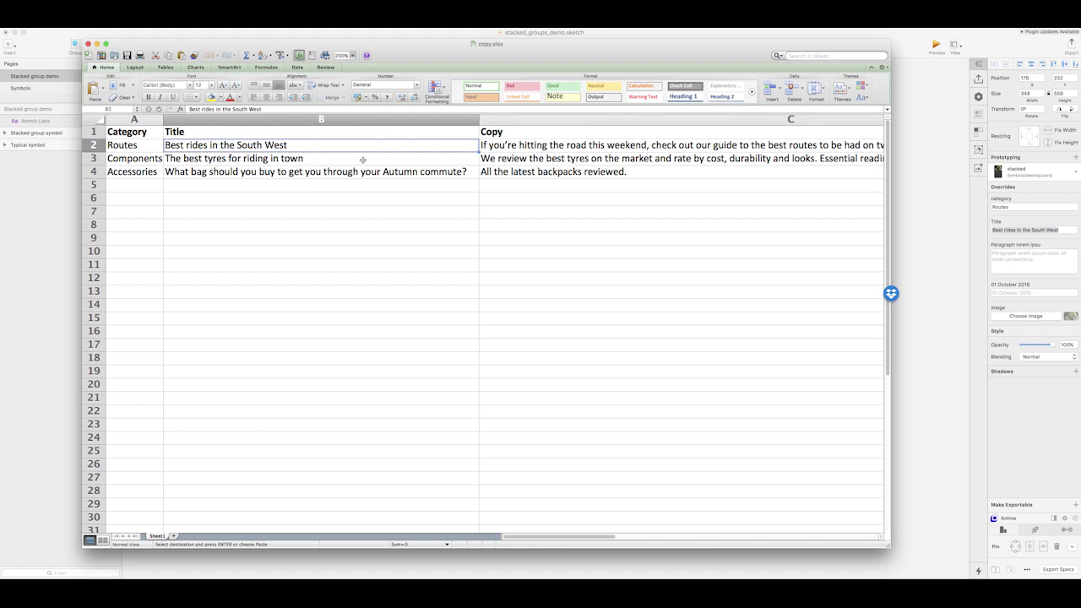
click(363, 158)
key(super+c)
key(super+Tab)
click(478, 300)
click(994, 229)
key(super+v)
key(Return)
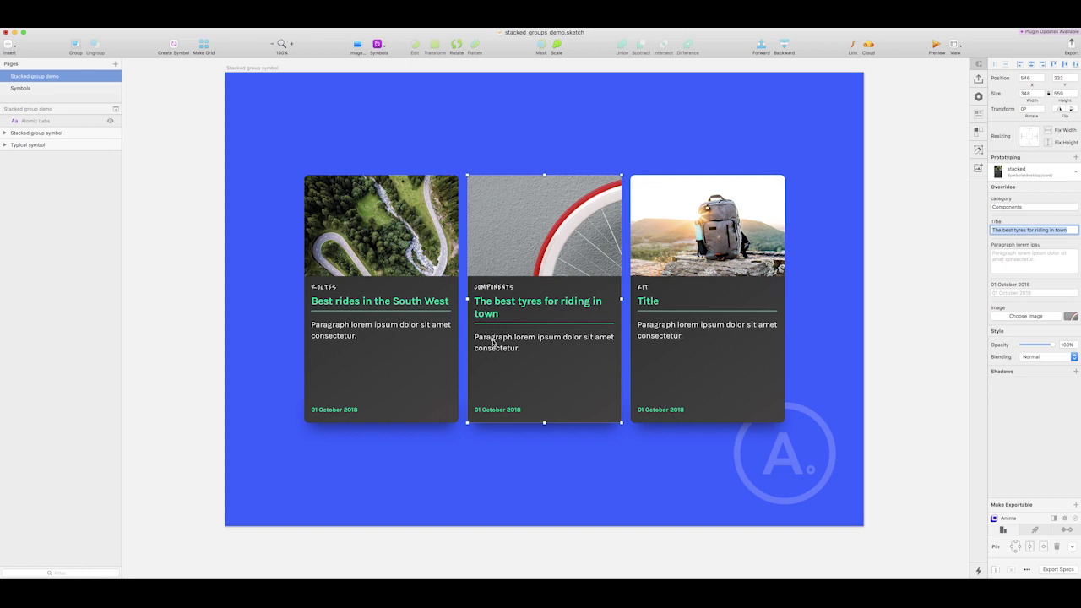
Copy B4 of the spreadsheet and set the Kit card's title override to "What bag should you buy to get you through your Autumn commute?"
key(super+Tab)
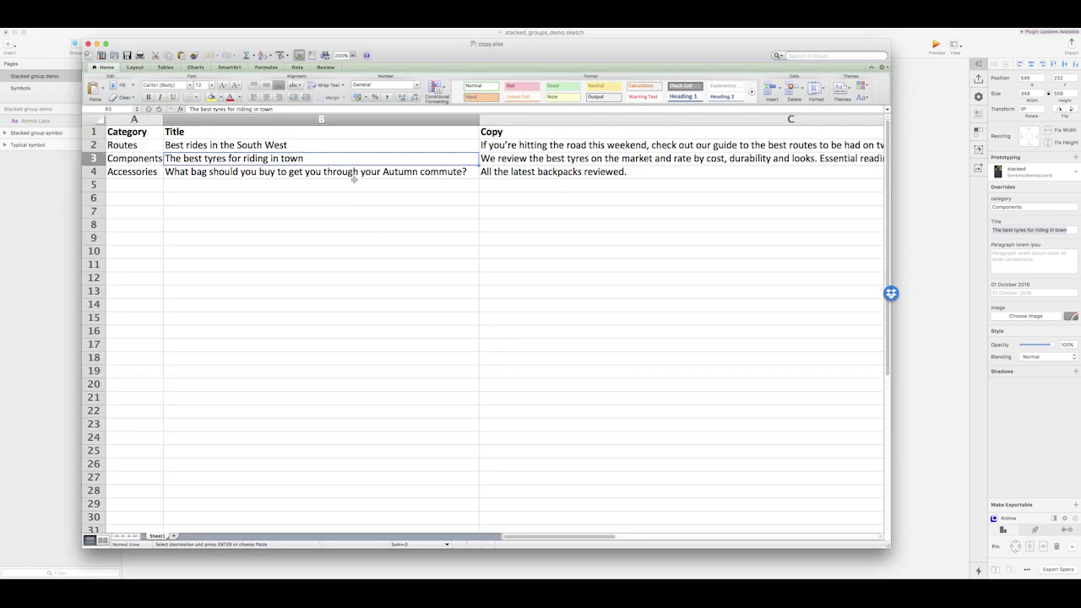
click(355, 172)
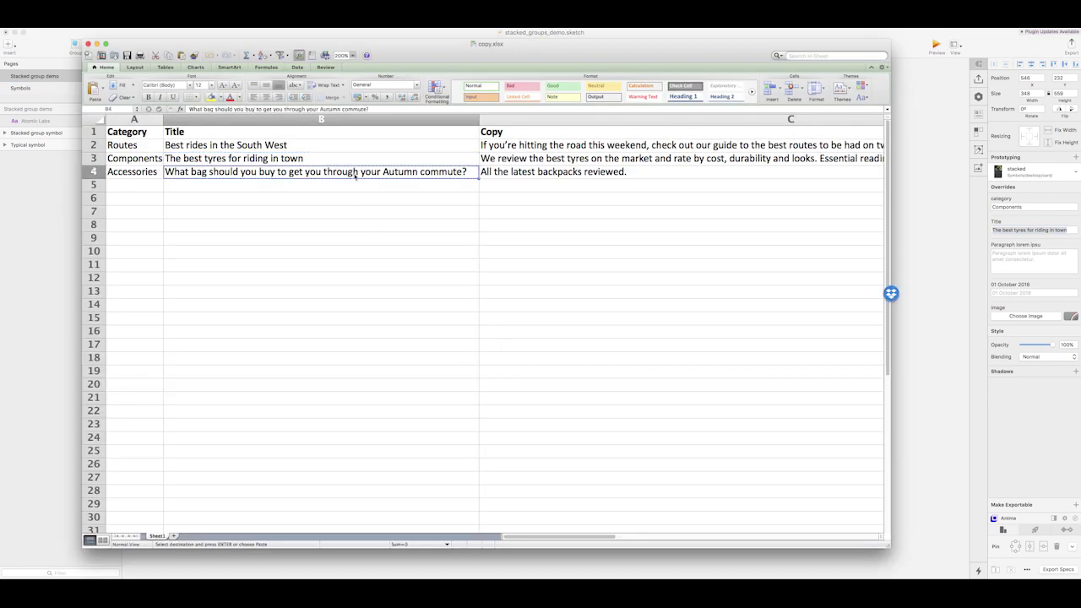
key(super+Tab)
click(678, 292)
click(999, 229)
key(super+v)
key(Return)
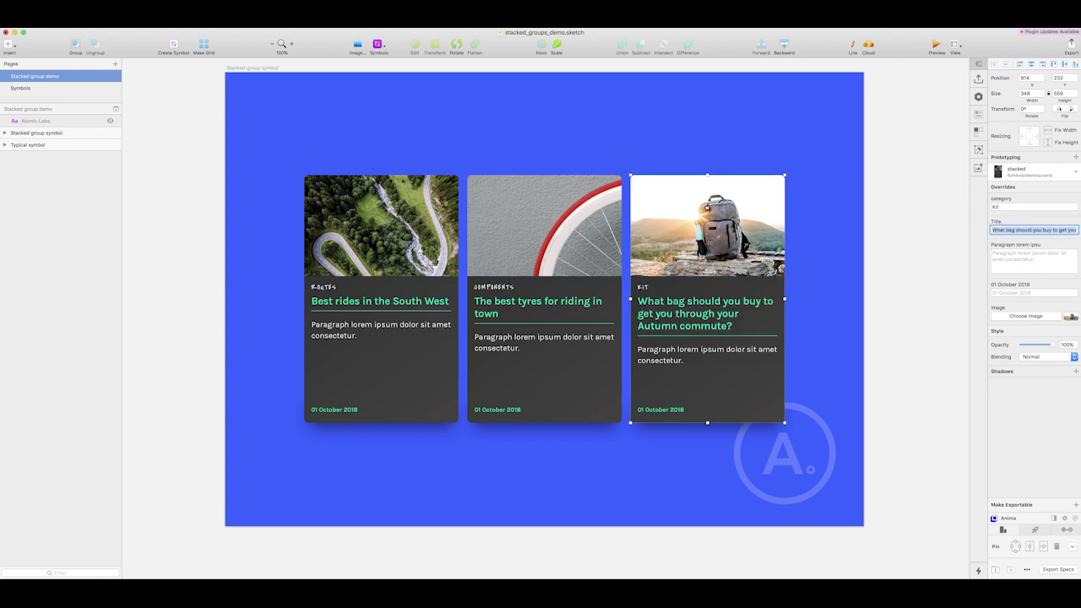
click(912, 280)
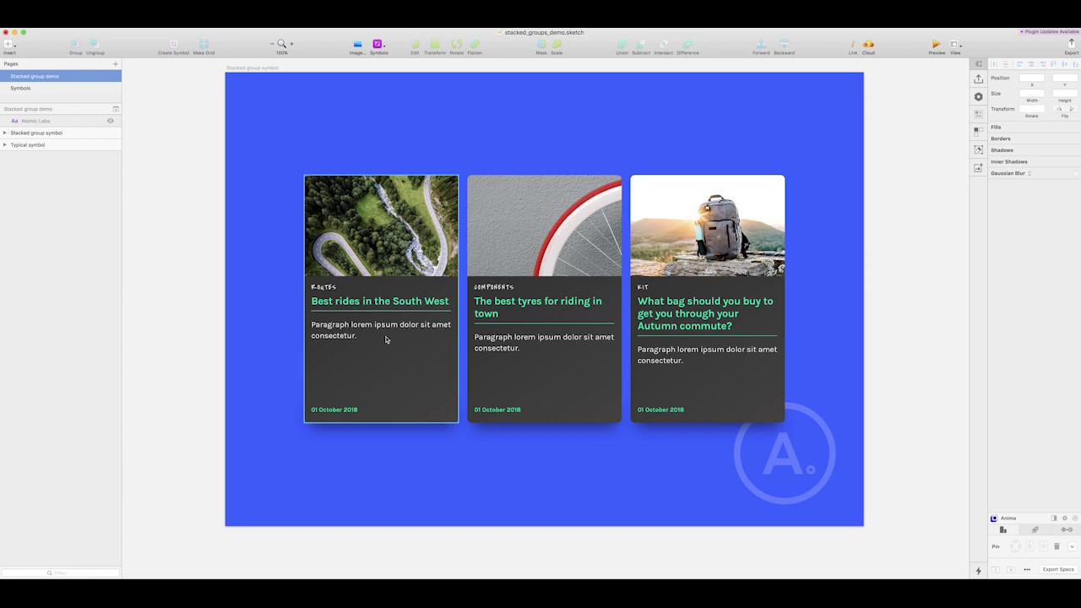
Fill the Routes card's paragraph override with the spreadsheet copy from C2 about the best routes on two wheels
key(super+Tab)
click(523, 145)
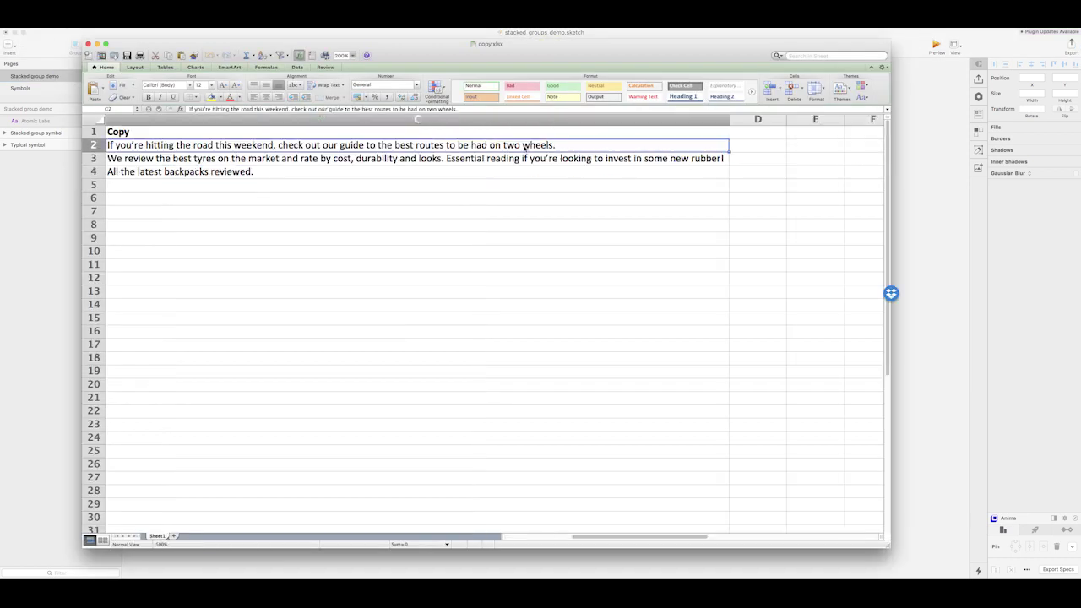
key(super+Tab)
click(394, 287)
click(993, 272)
key(super+v)
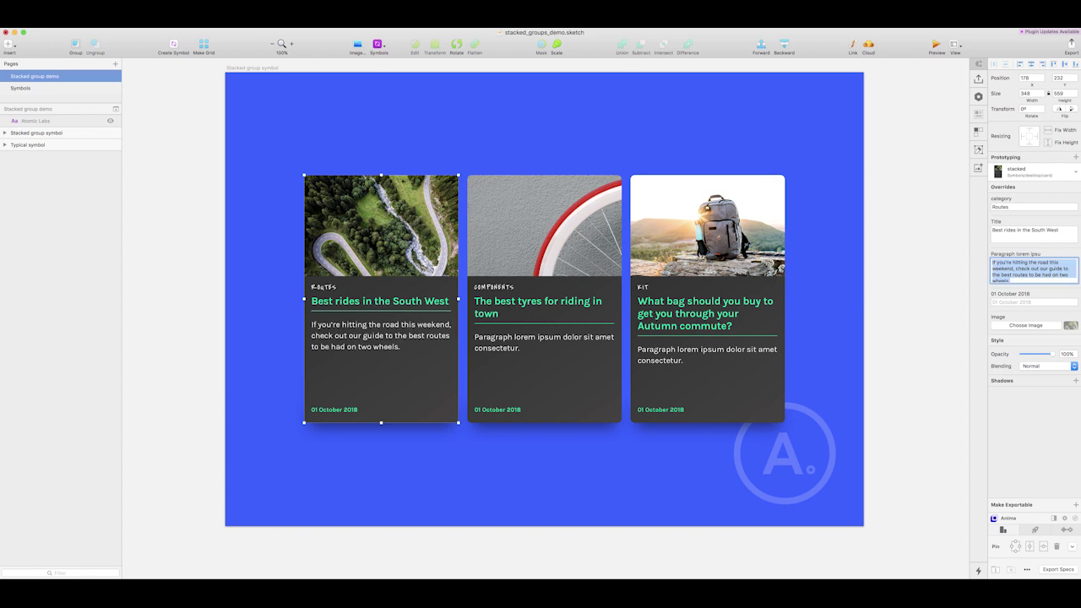
Fill the Components card's paragraph override with the spreadsheet copy from C3 reviewing the best tyres on the market
key(super+Tab)
click(447, 160)
key(super+c)
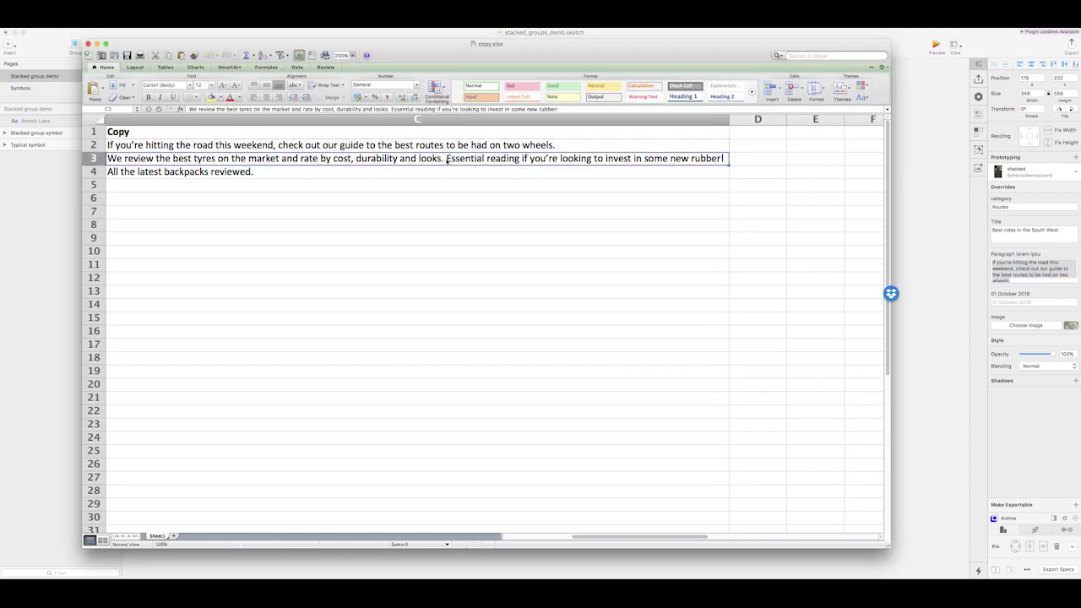
key(super+Tab)
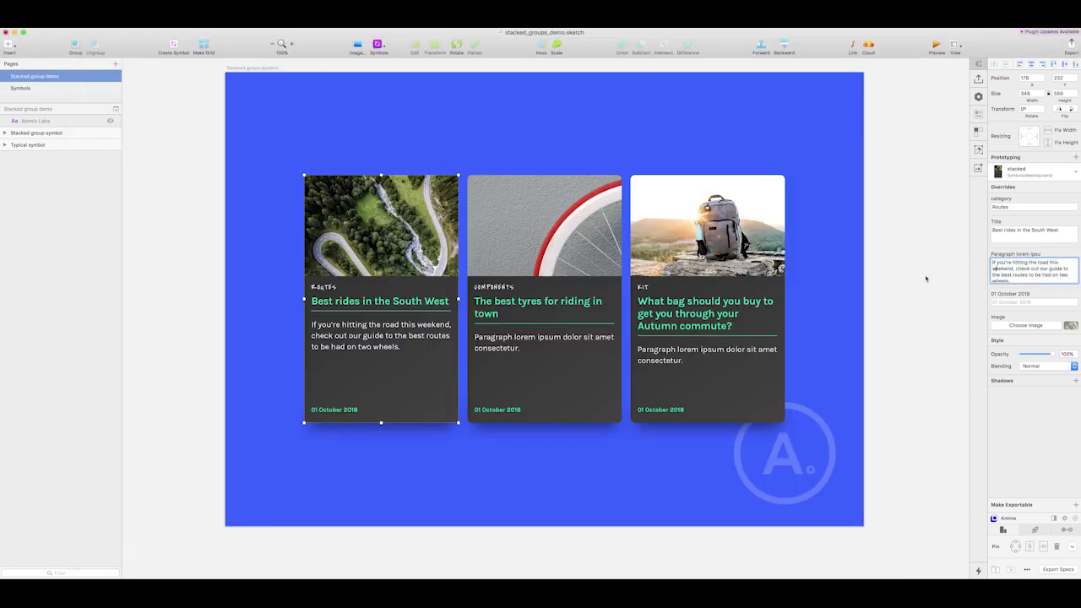
click(549, 287)
click(1027, 272)
key(super+v)
Copy C4 of the spreadsheet and set the Kit card's paragraph override to "All the latest backpacks reviewed."
key(super+Tab)
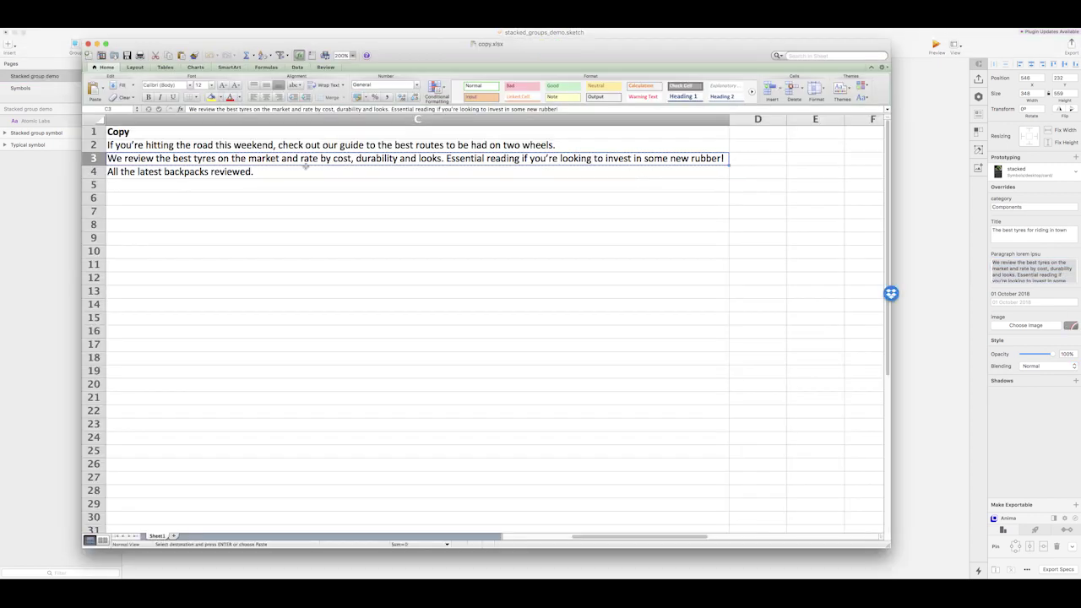
click(288, 170)
key(super+c)
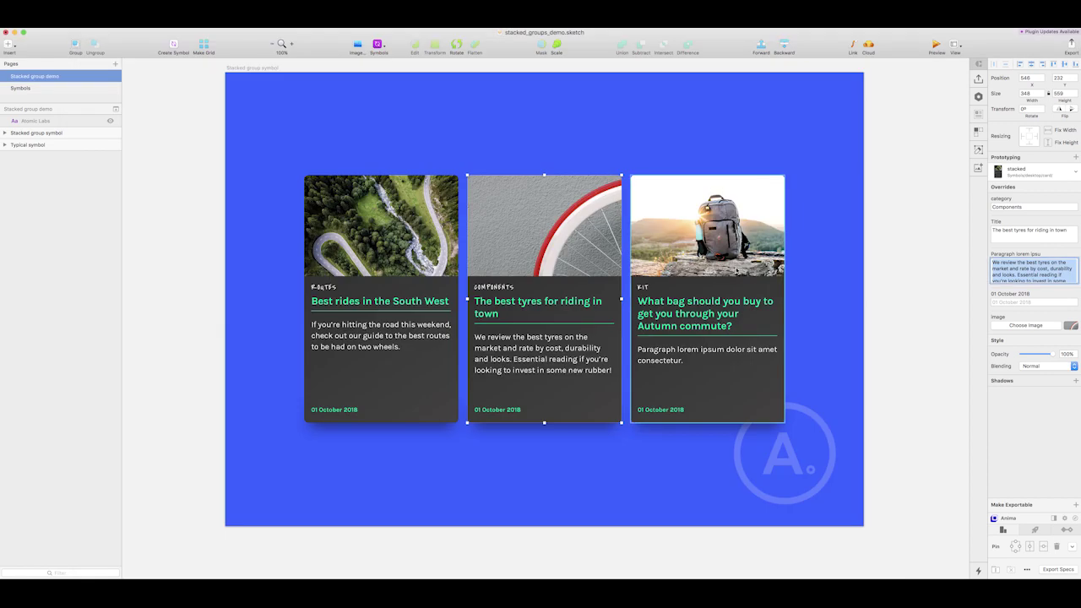
key(super+Tab)
click(761, 280)
click(1011, 271)
key(super+v)
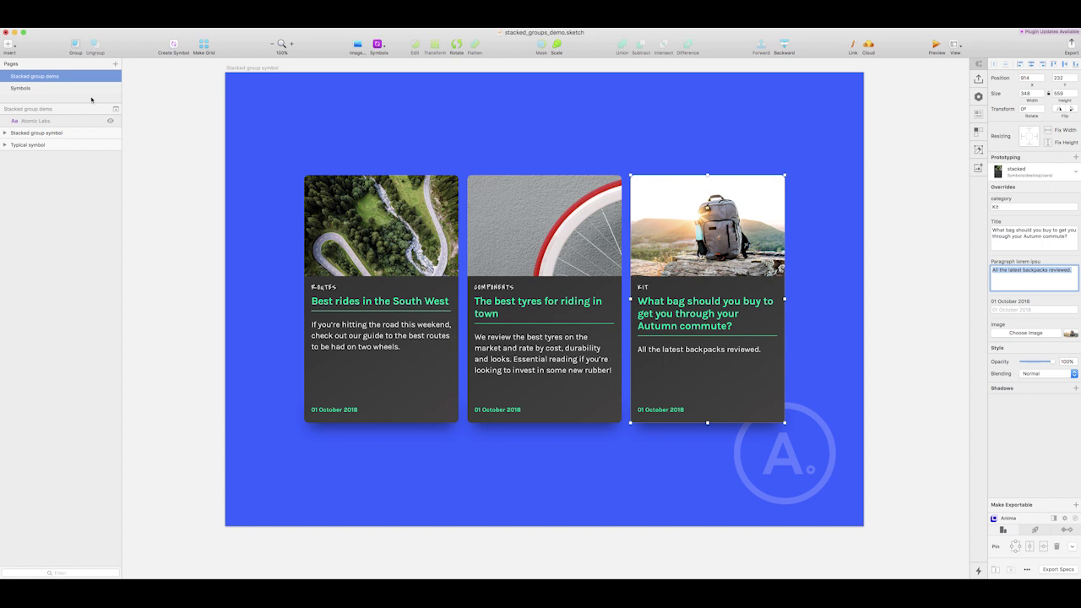
On the Symbols page, duplicate the desktop/card/typical symbol and place the copy to the right of the stacked symbol
click(34, 88)
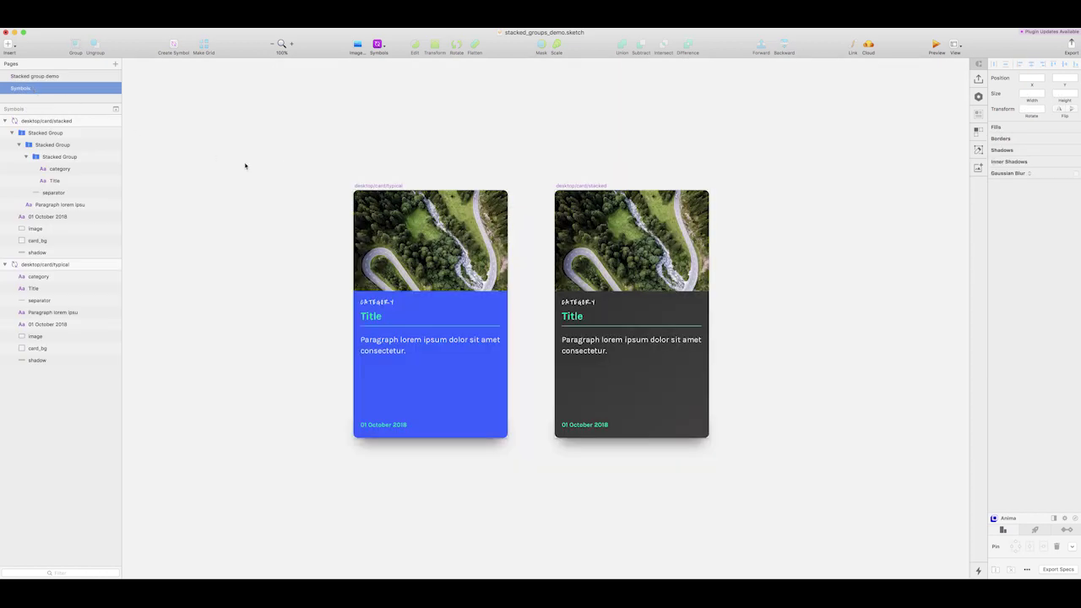
scroll(323, 177, right, 3)
click(323, 179)
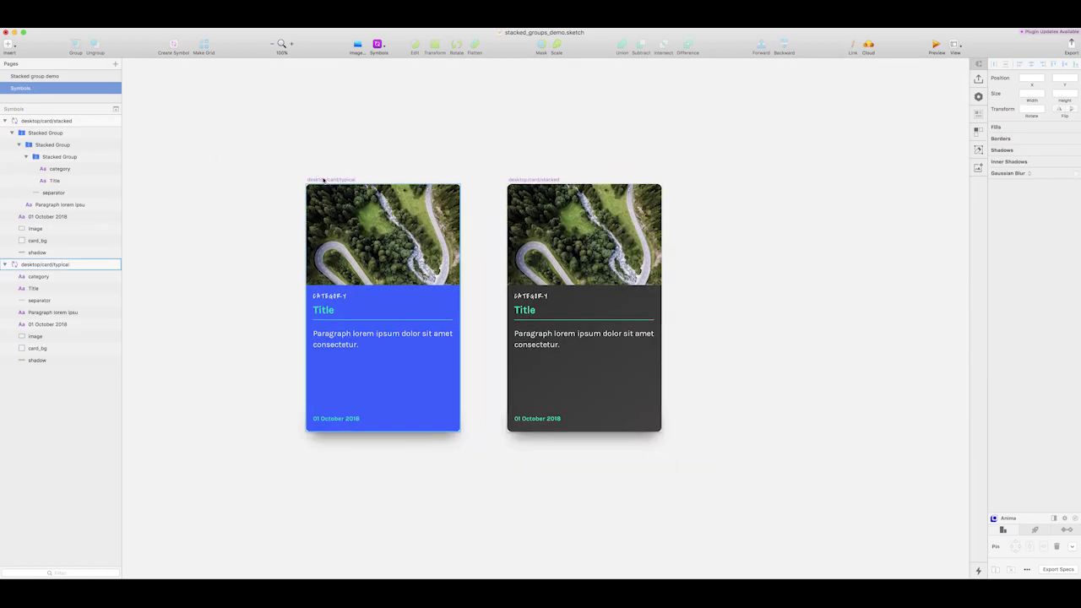
drag(322, 179, 726, 196)
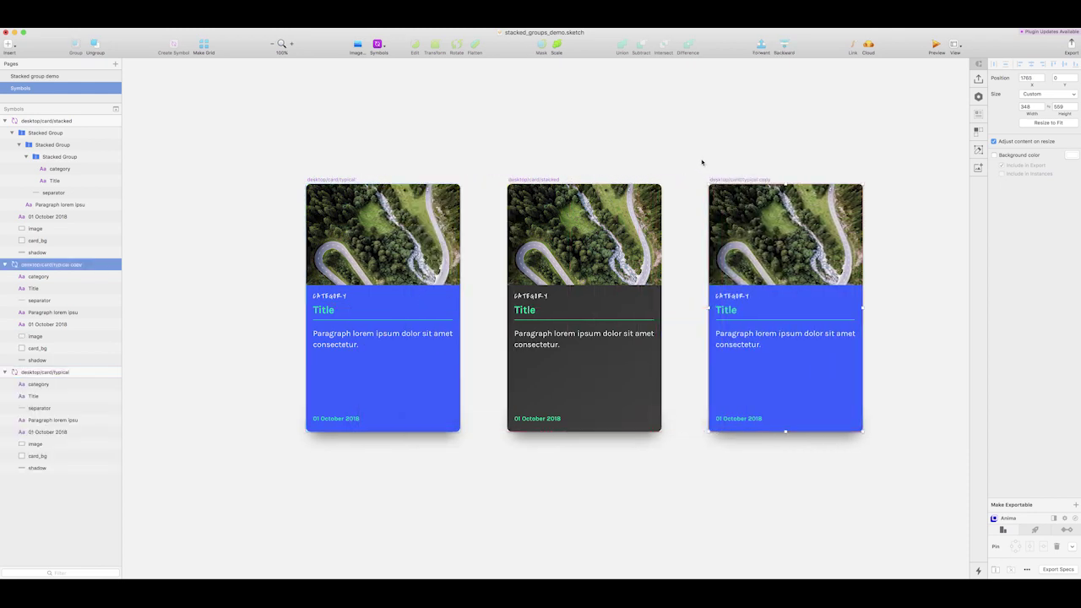
click(596, 166)
scroll(597, 166, right, 5)
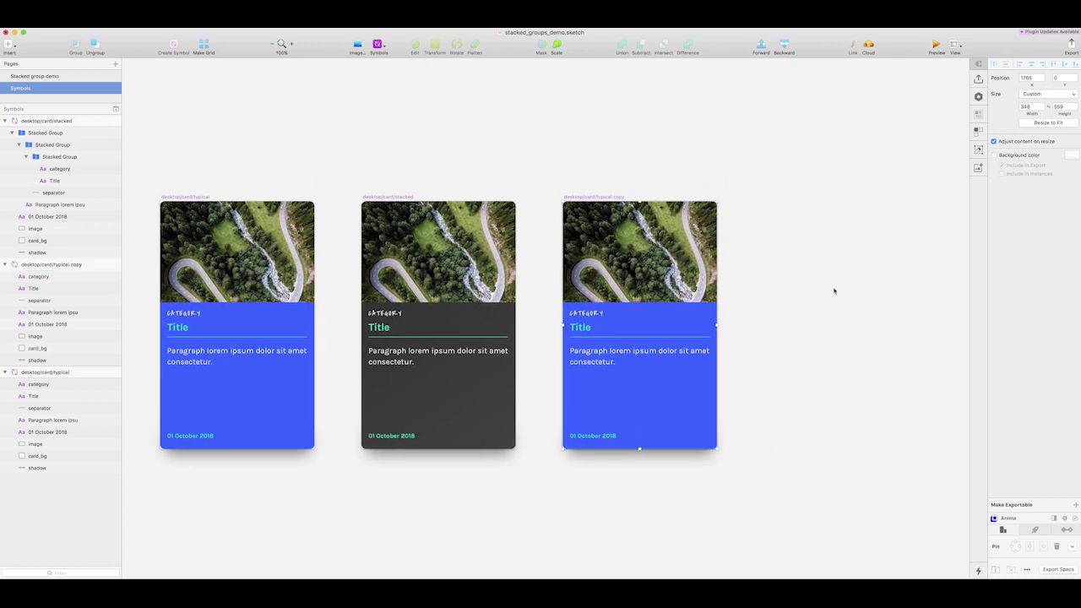
Change the fill of card_bg in the duplicated typical symbol to the dark grey document colour
click(708, 319)
click(714, 334)
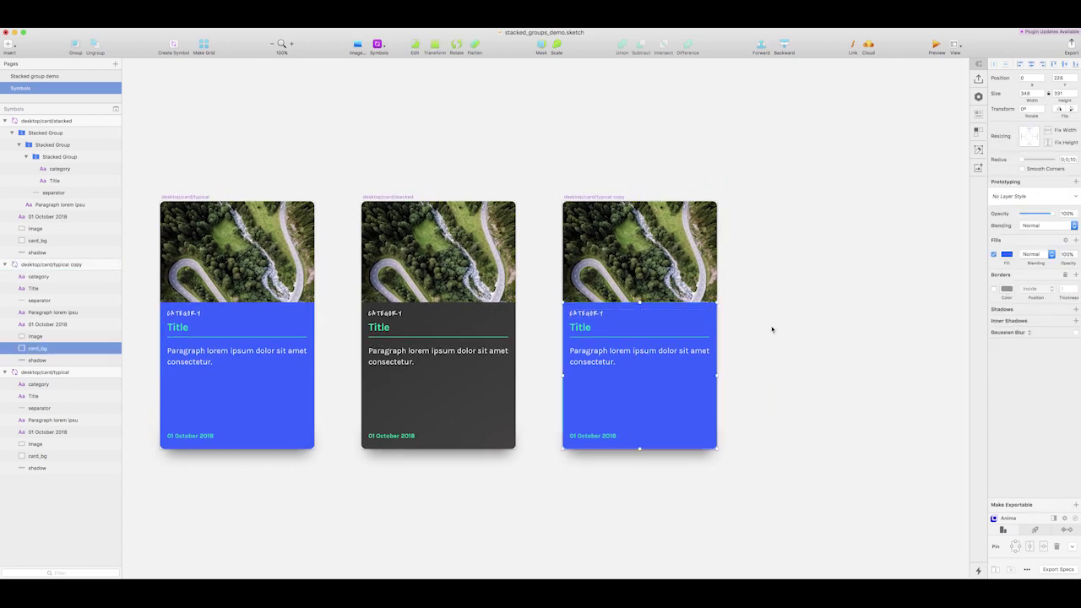
click(1007, 255)
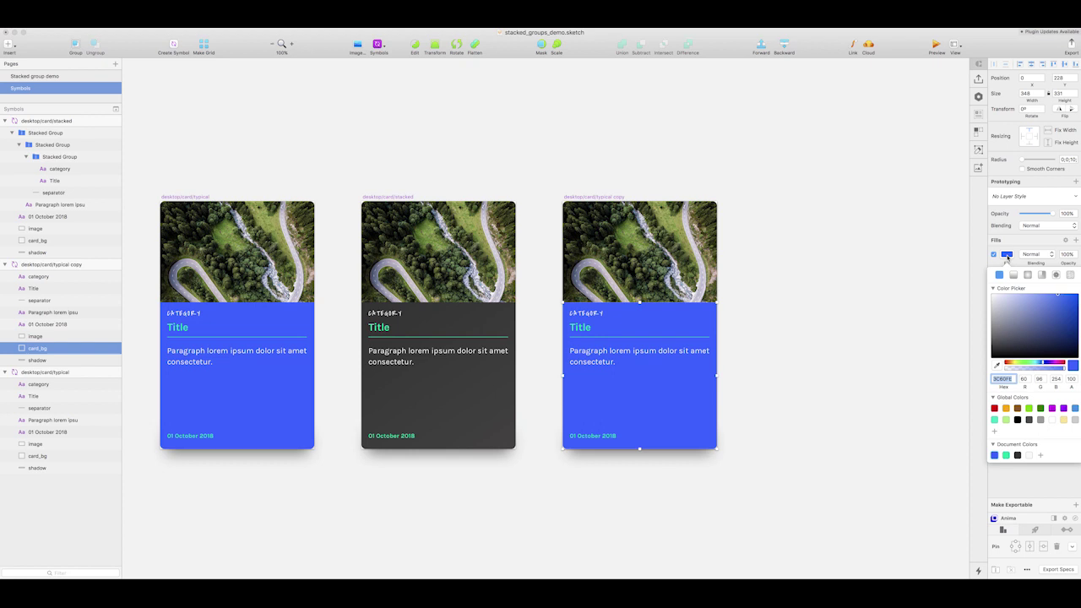
click(1017, 455)
click(794, 409)
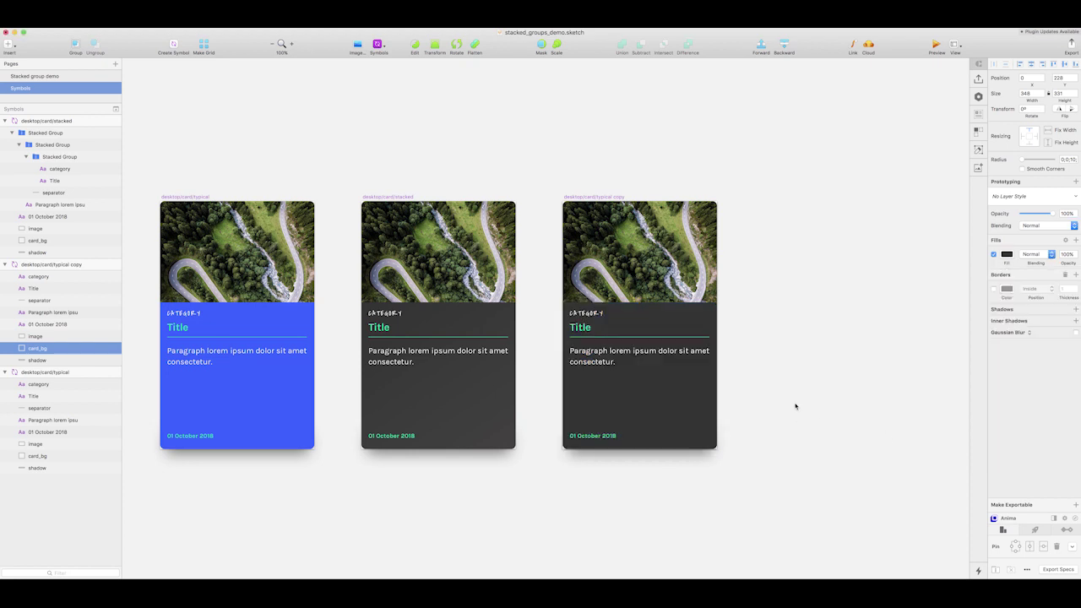
Examine the duplicated symbol's separate text, separator and image layers, and the nested Stacked Group structure in the desktop/card/stacked symbol
click(596, 316)
click(583, 329)
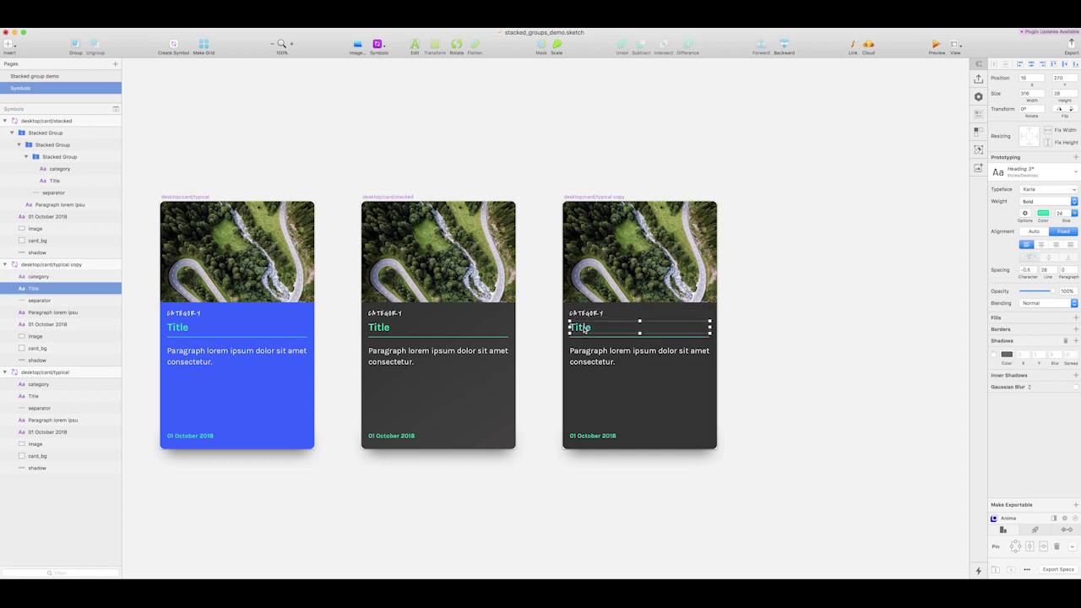
click(590, 339)
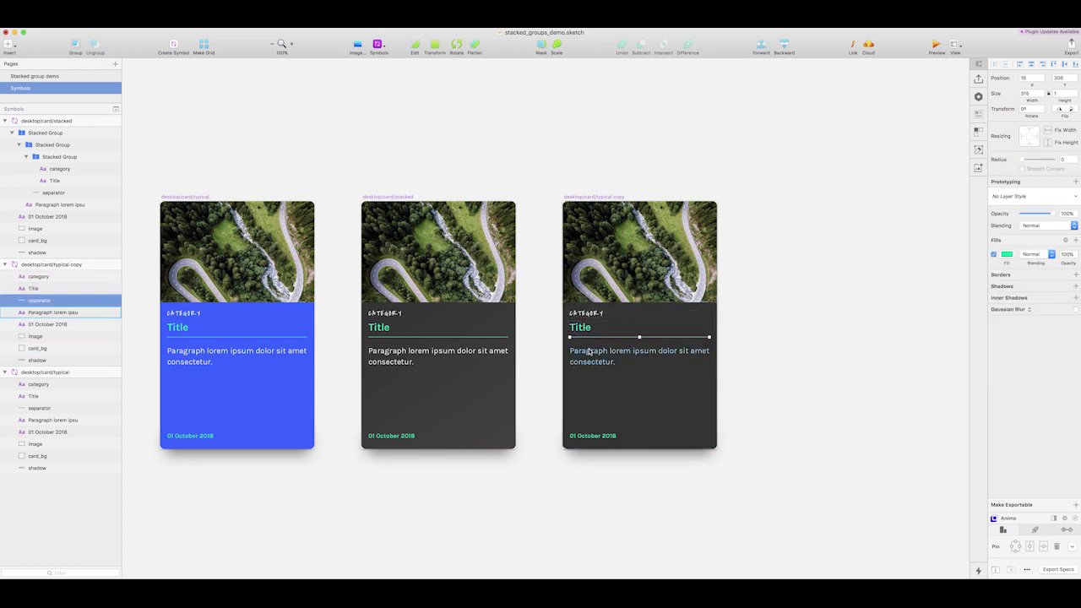
click(589, 351)
click(596, 294)
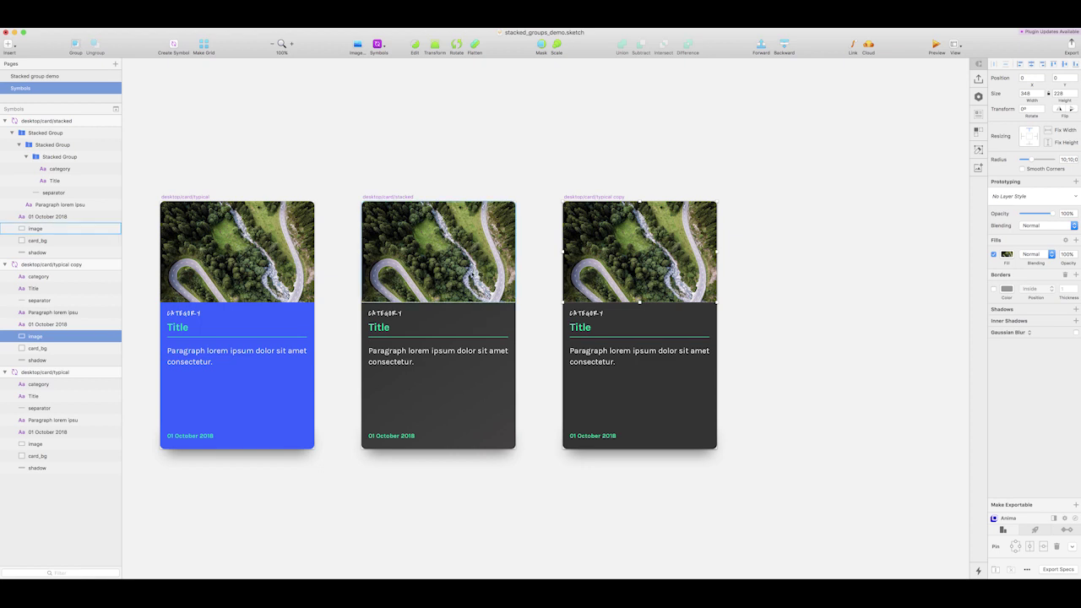
click(394, 315)
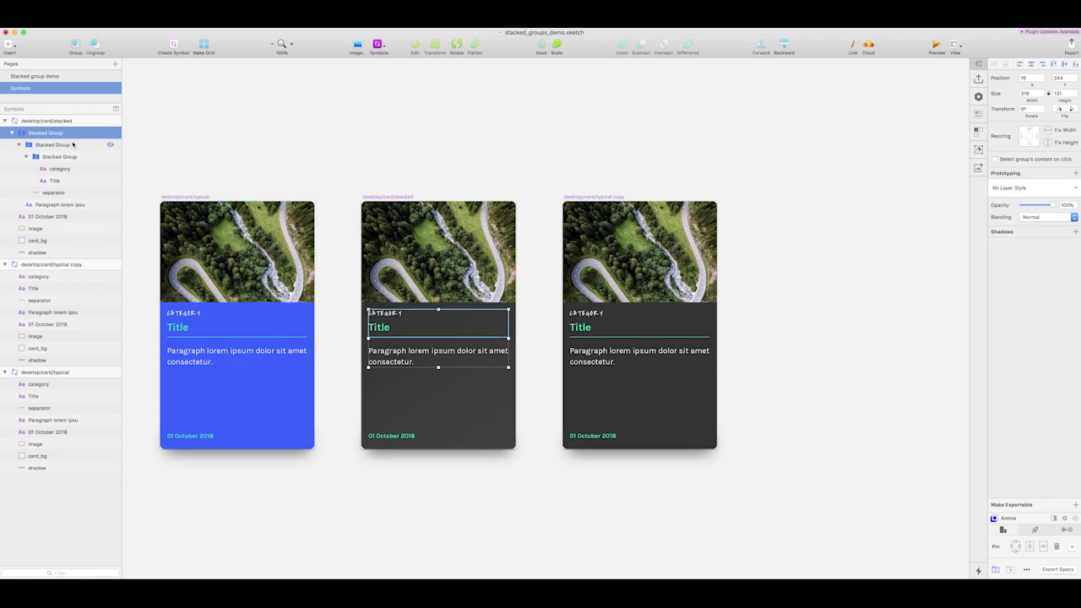
click(12, 132)
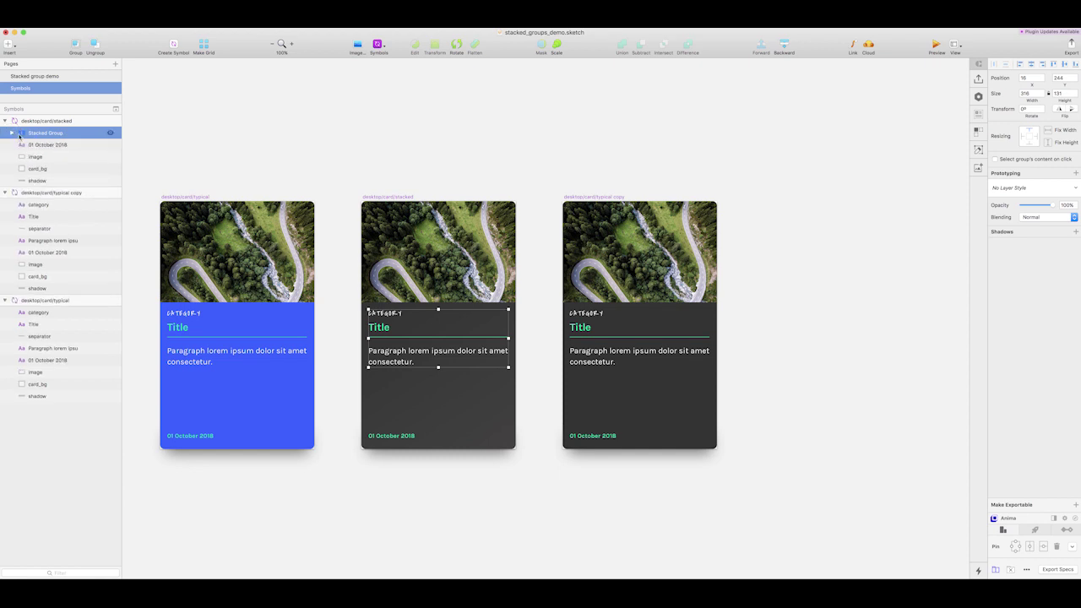
click(12, 134)
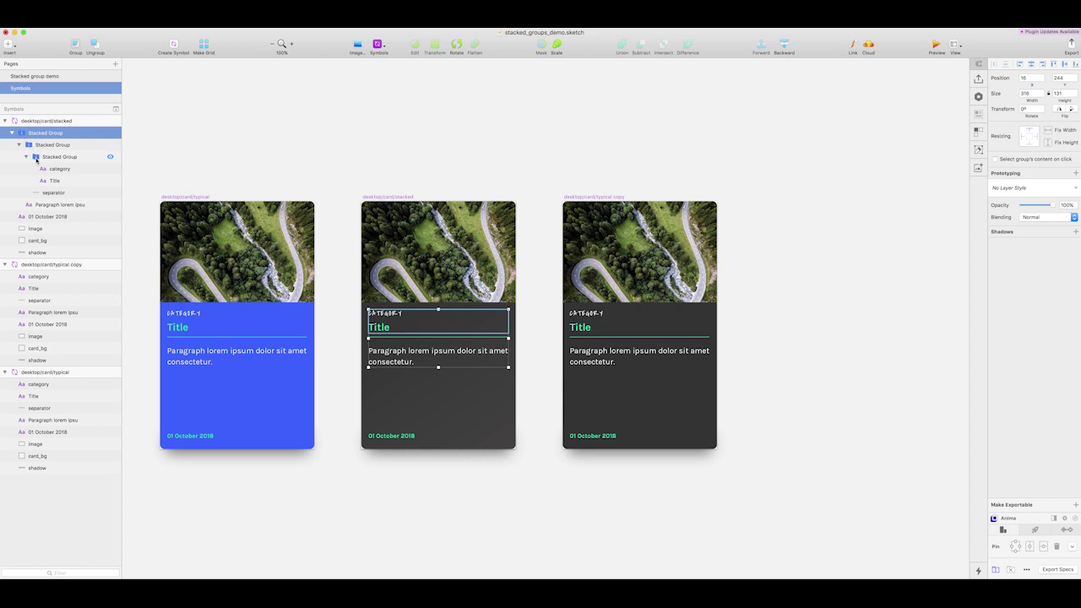
click(354, 169)
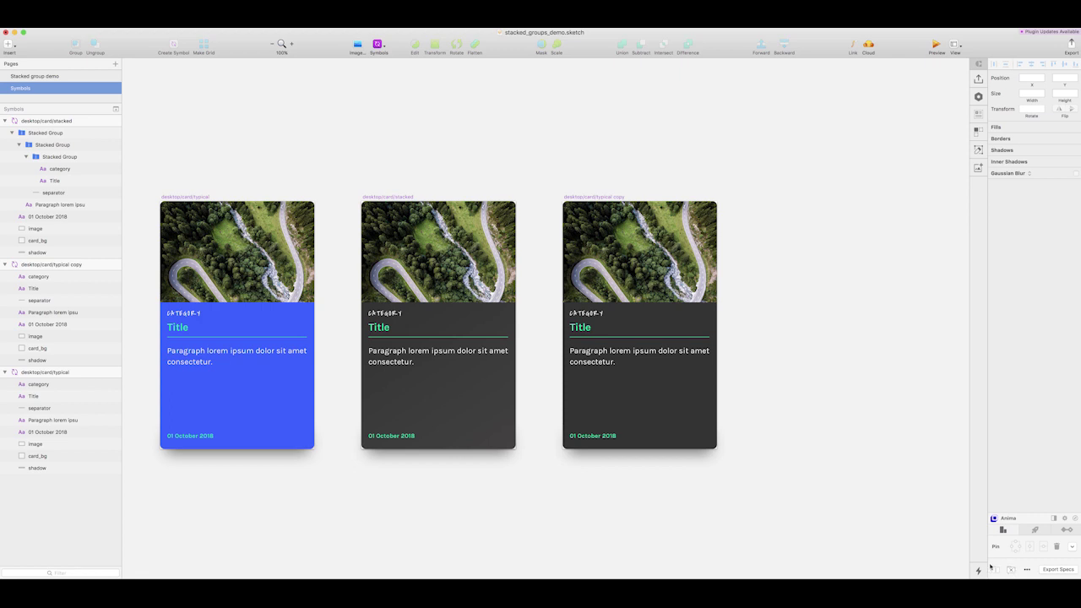
Stack the category and Title layers of the duplicated symbol into a vertical stacked group with left alignment
click(589, 317)
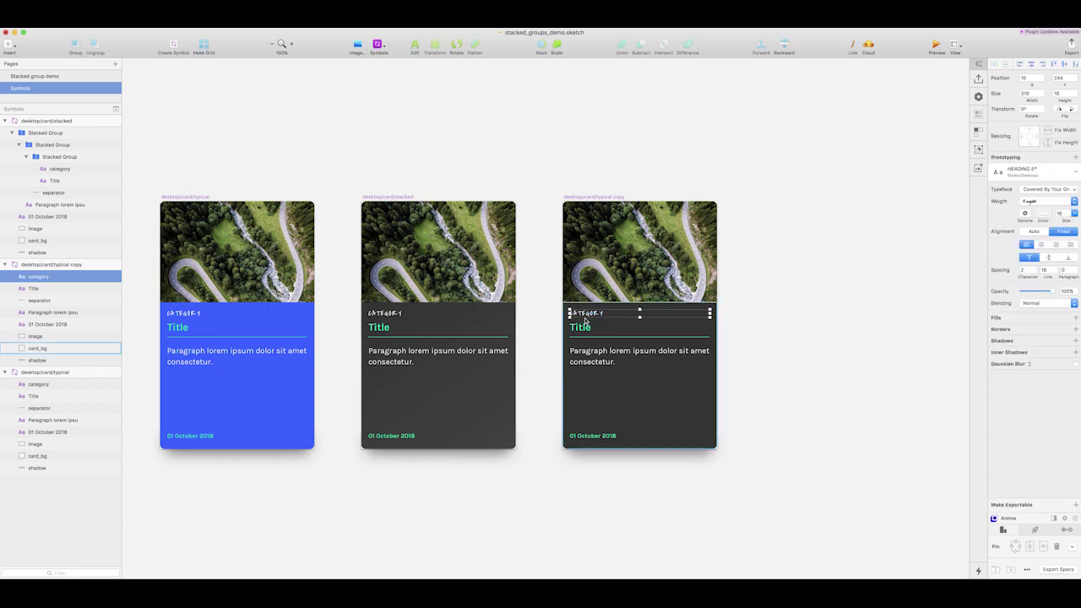
click(583, 328)
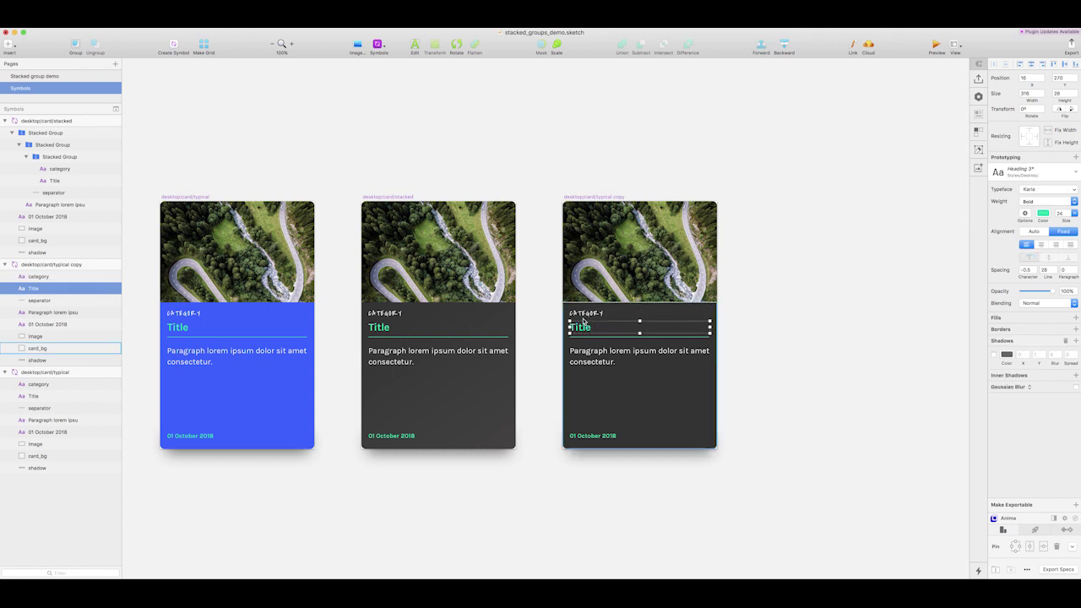
shift+click(583, 315)
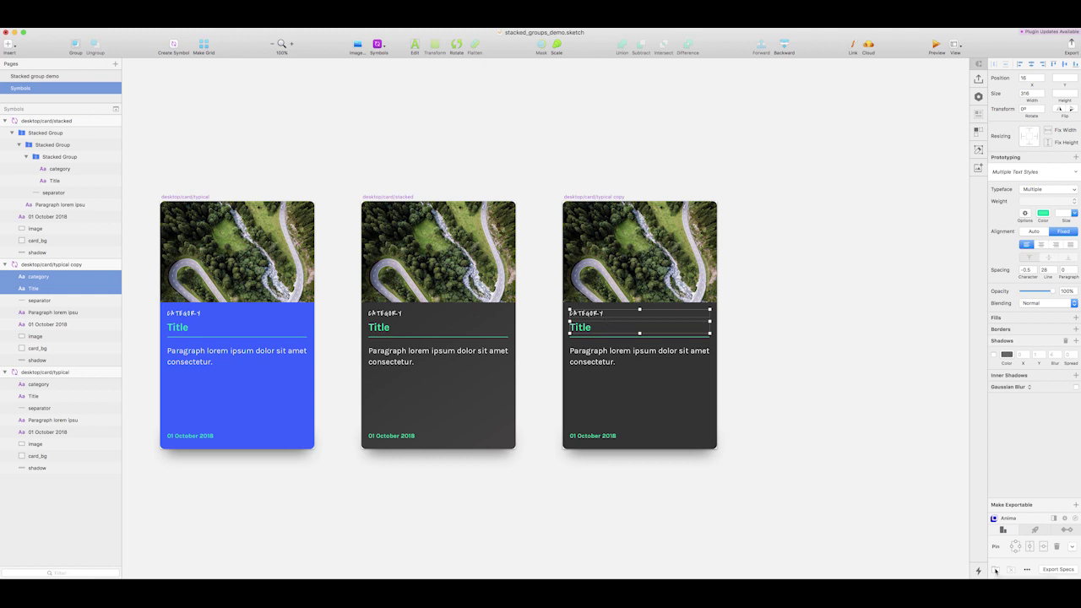
click(995, 571)
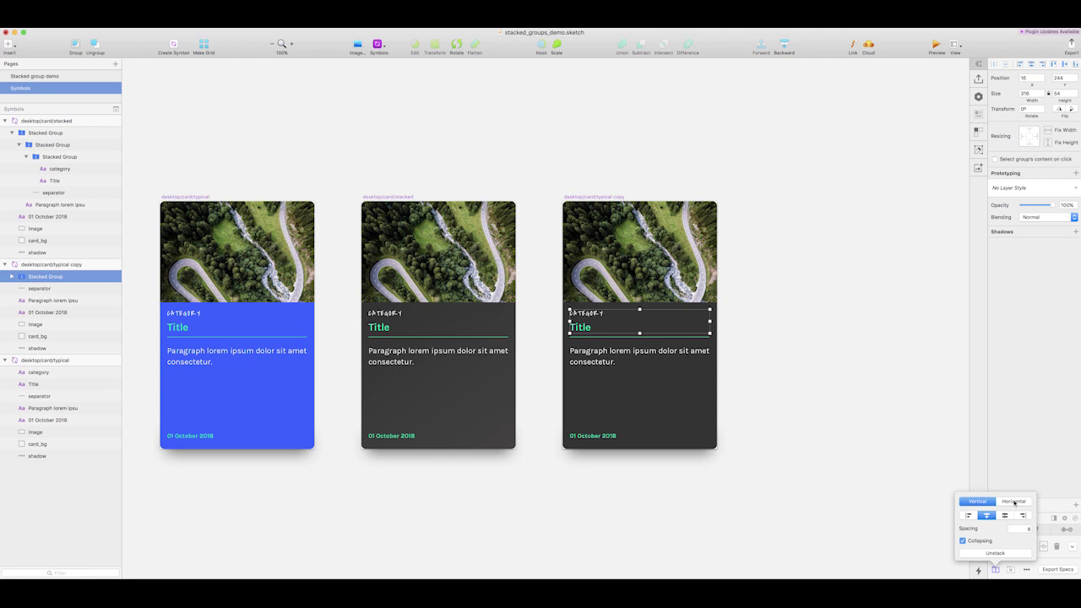
click(968, 516)
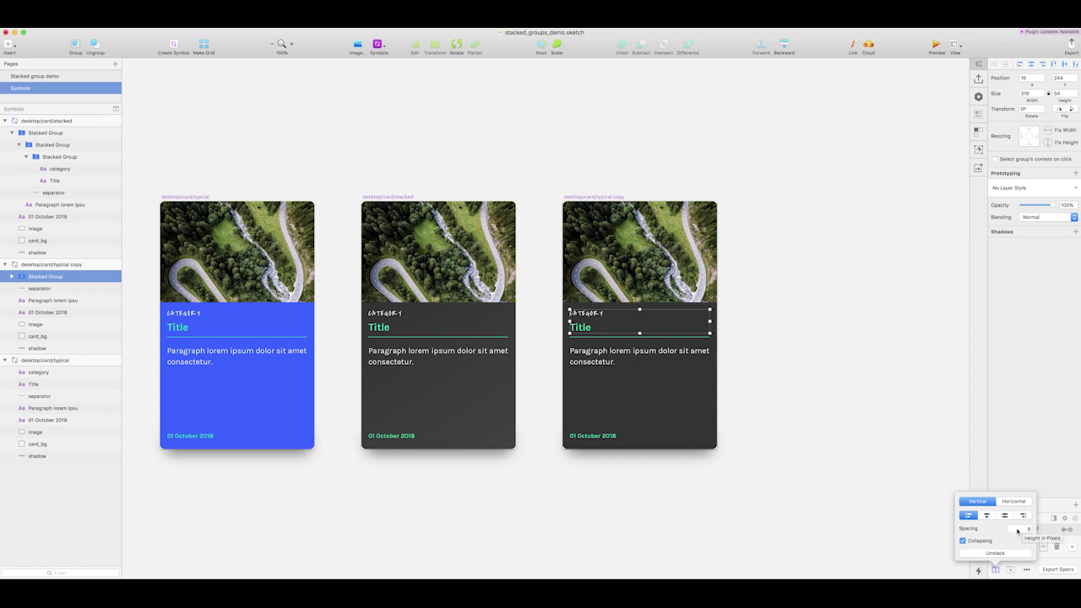
Stack the category-Title group with the separator into a left-aligned vertical stacked group, and nest that with the paragraph in another stacked group
click(828, 430)
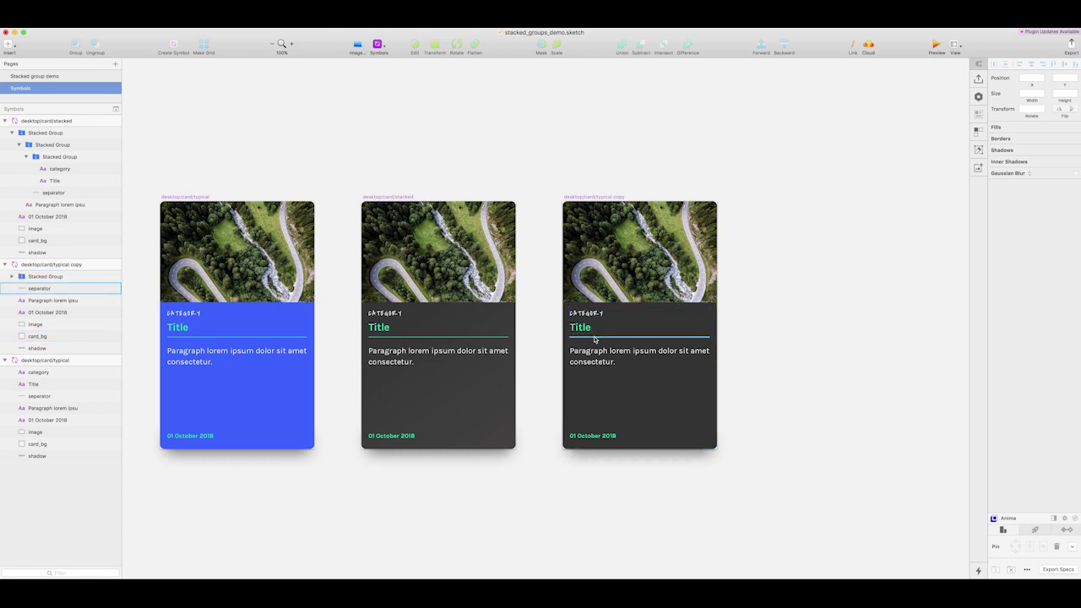
click(595, 338)
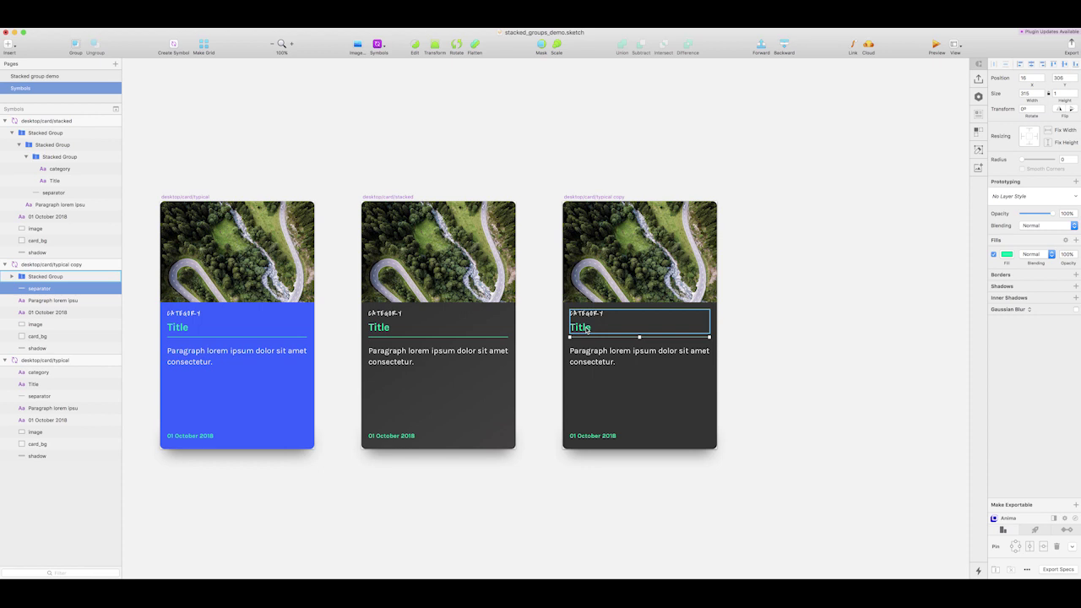
click(587, 329)
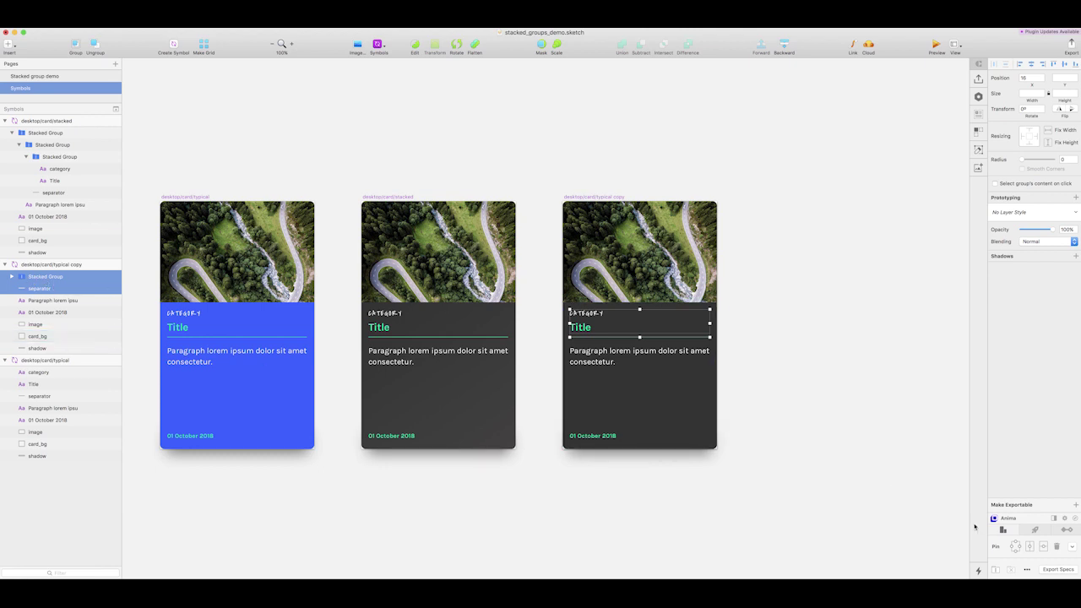
click(996, 572)
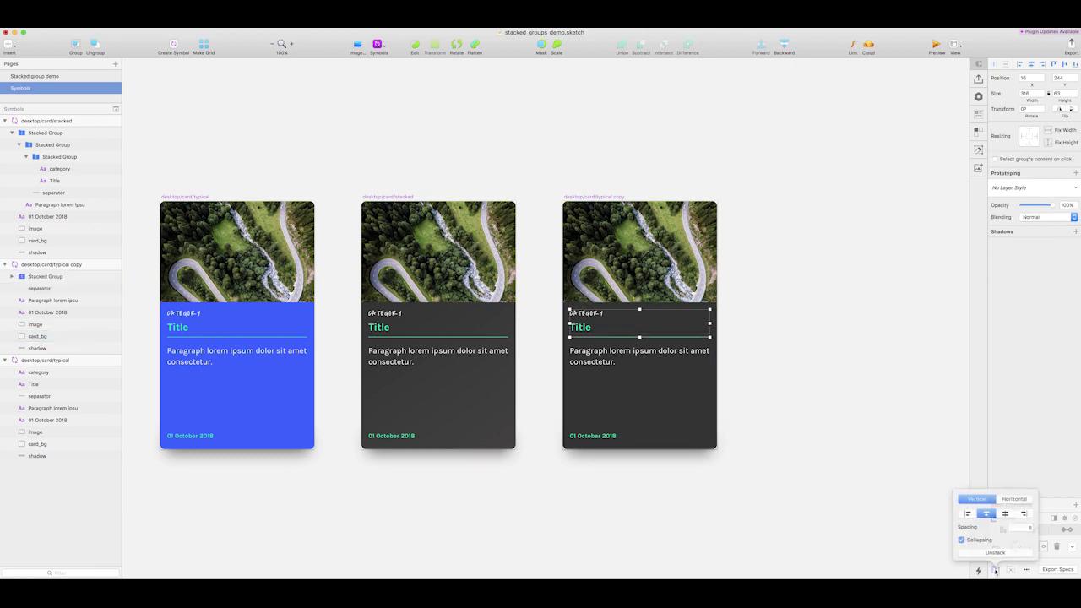
click(969, 516)
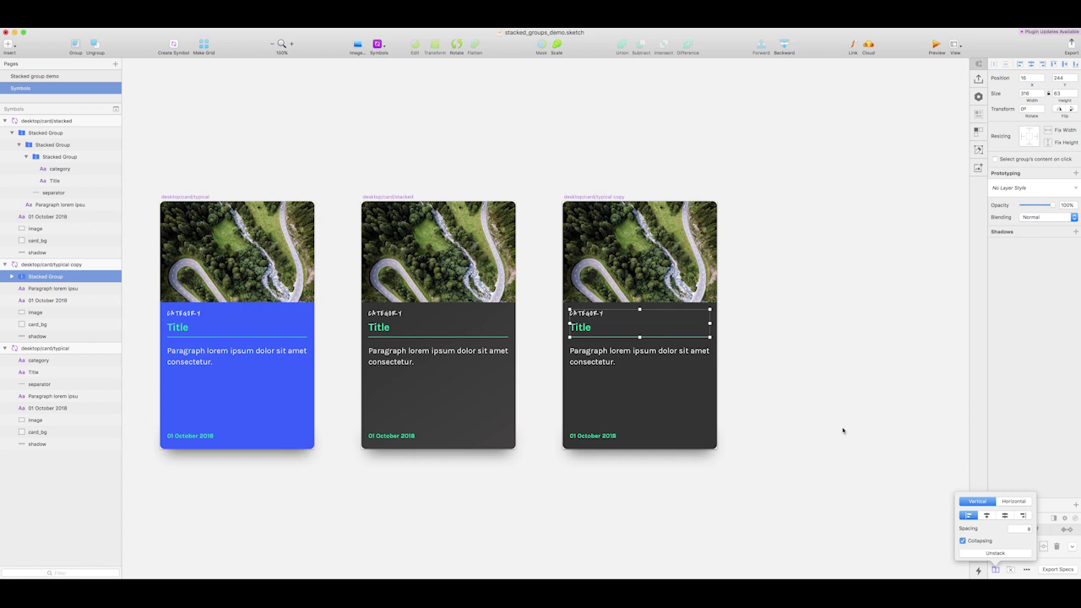
click(11, 276)
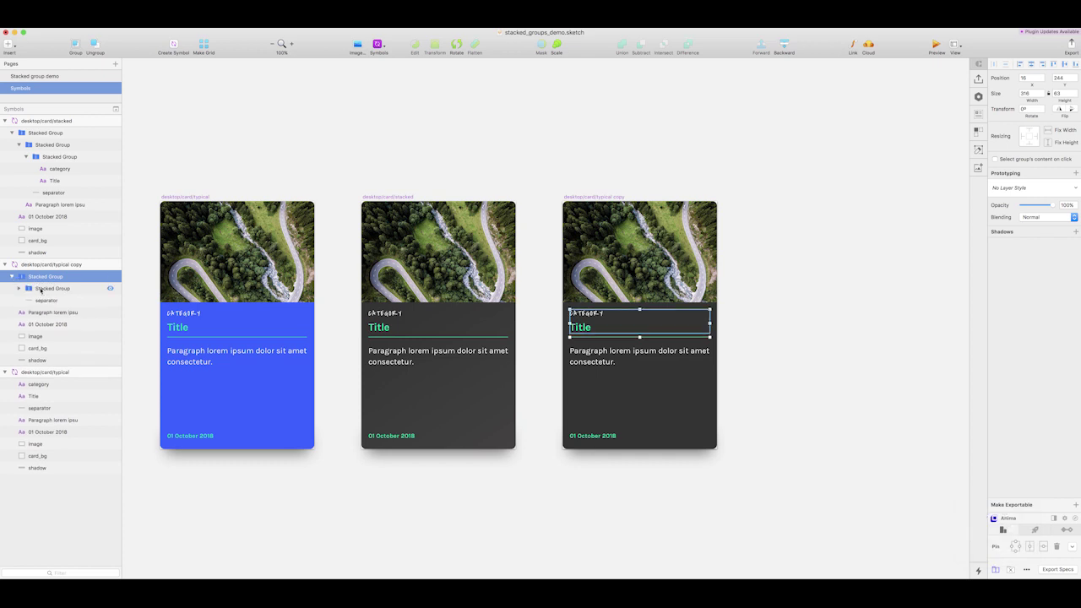
click(807, 430)
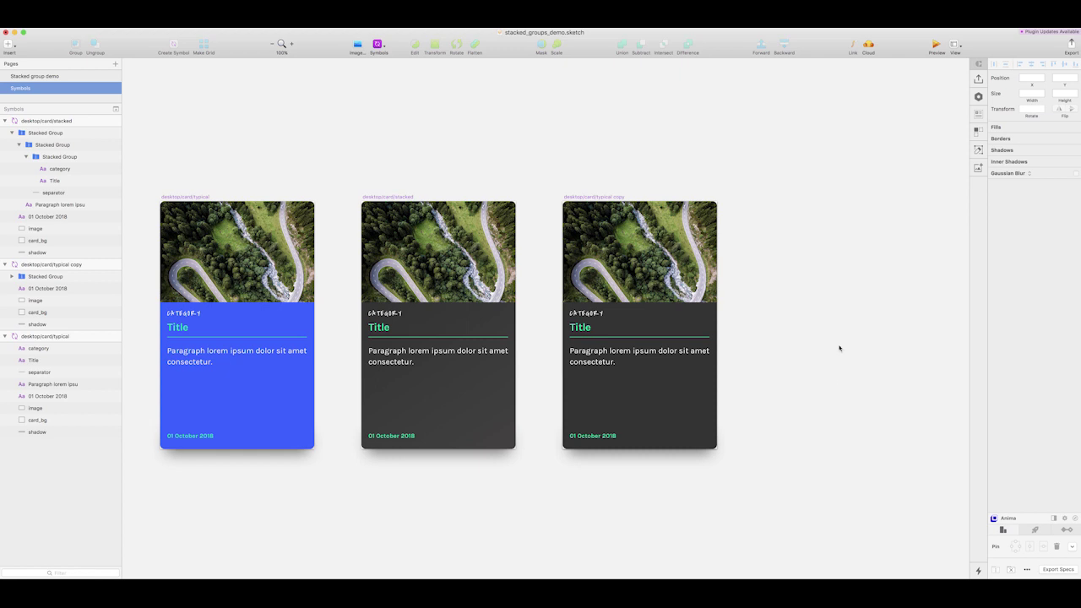
Rename the duplicated typical symbol as desktop/card/stacked2
click(589, 196)
double_click(589, 196)
key(Right)
key(BackSpace)
key(BackSpace)
key(BackSpace)
key(BackSpace)
key(BackSpace)
key(BackSpace)
text(sta)
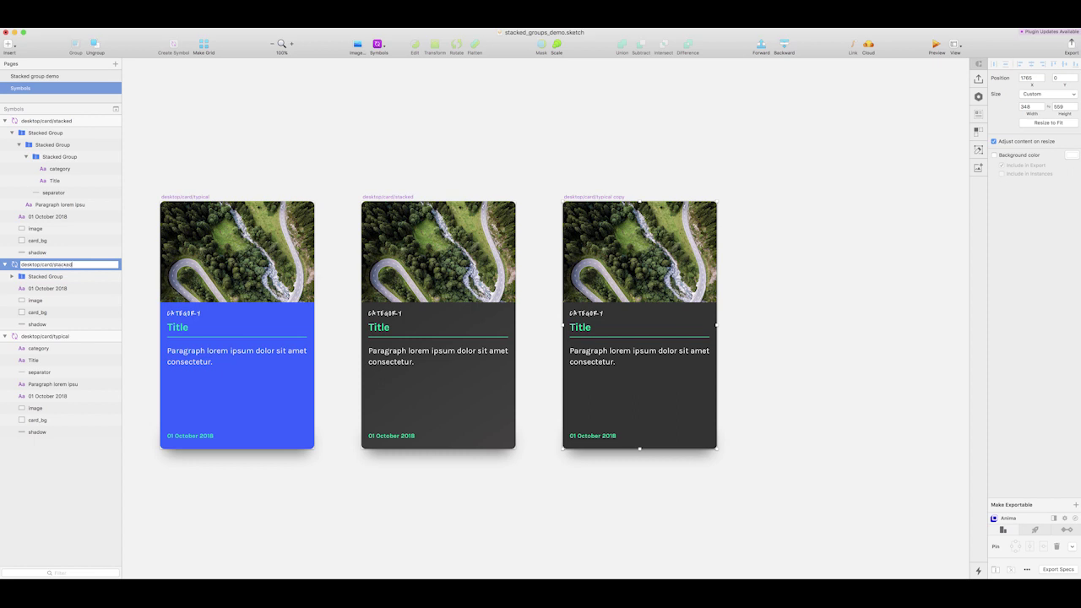
key(Return)
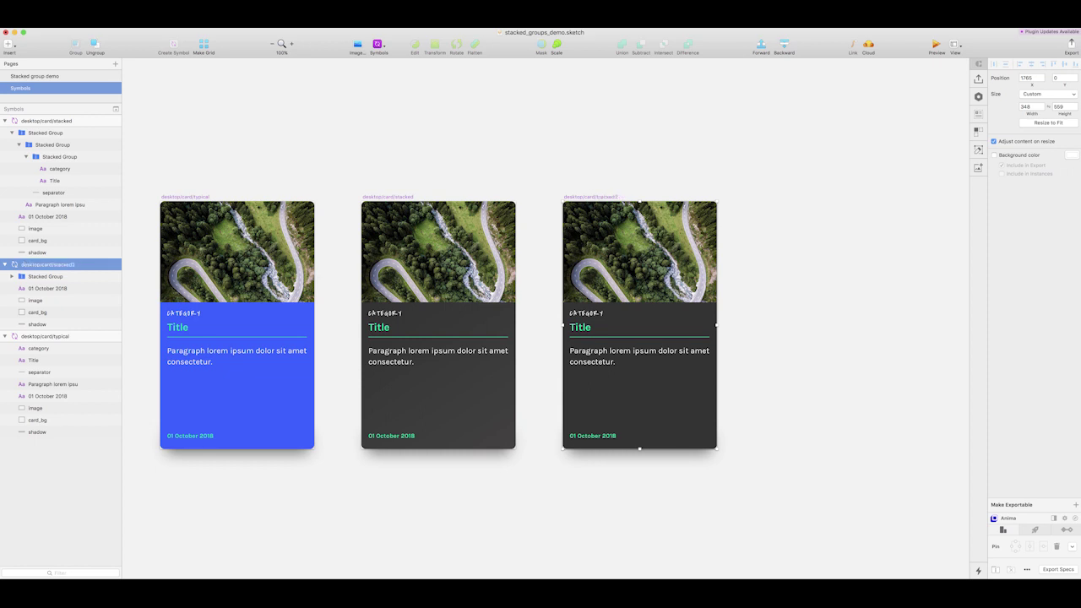
On the Stacked group demo page, duplicate the Stacked group symbol artboard and place the copy below the original
click(66, 77)
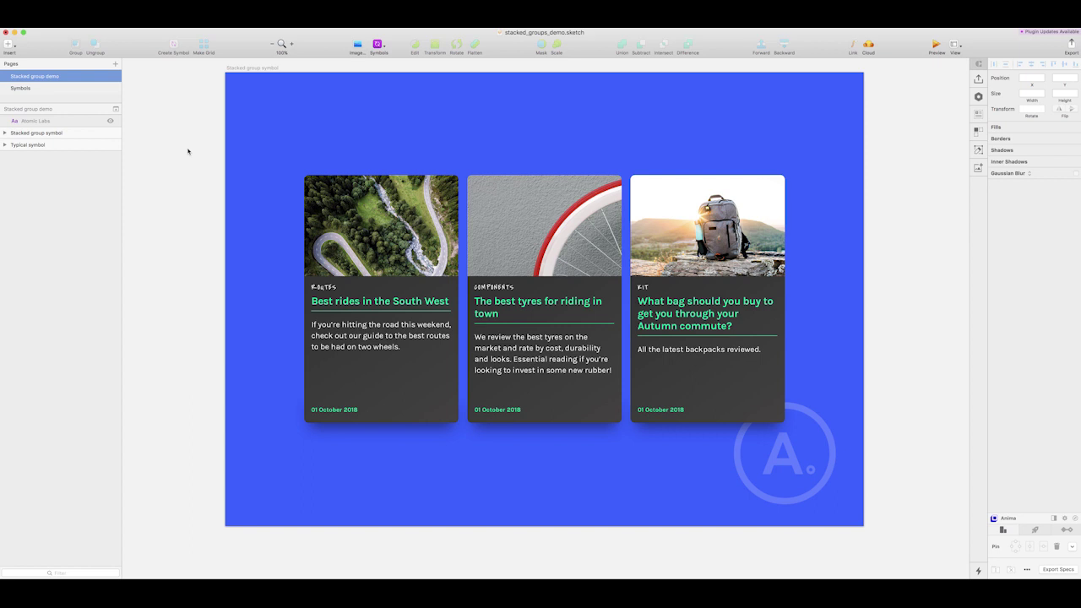
key(super+minus)
scroll(222, 163, down, 3)
scroll(338, 110, right, 1)
drag(386, 92, 397, 395)
Delete all three cards from the Stacked group symbol Copy artboard
scroll(316, 336, down, 5)
click(733, 242)
drag(714, 226, 387, 260)
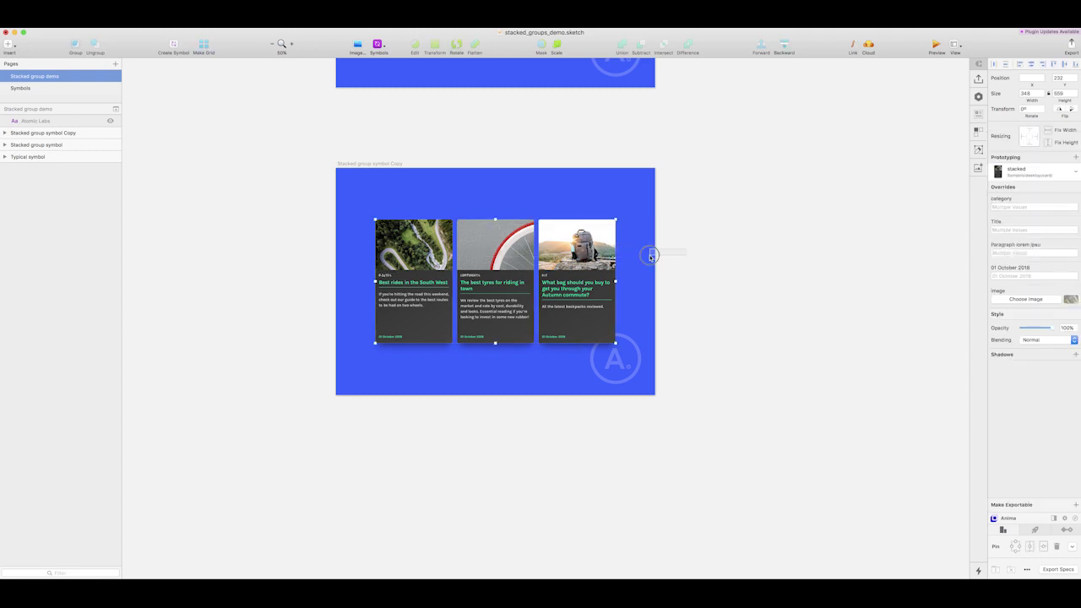
key(Delete)
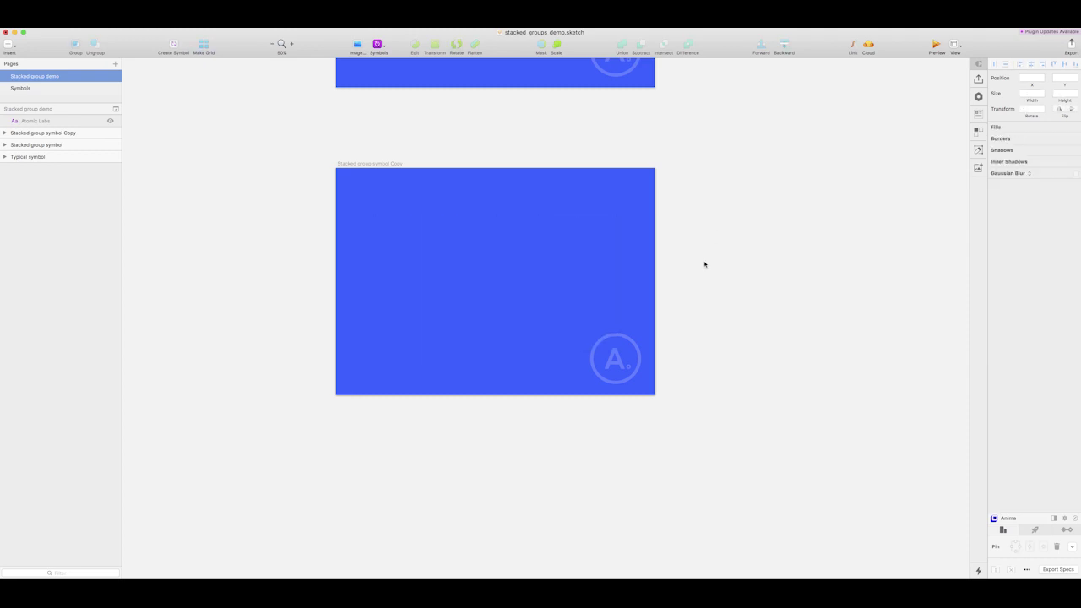
Show the column layout on the emptied artboard copy at 100% zoom
key(super+0)
drag(628, 279, 760, 370)
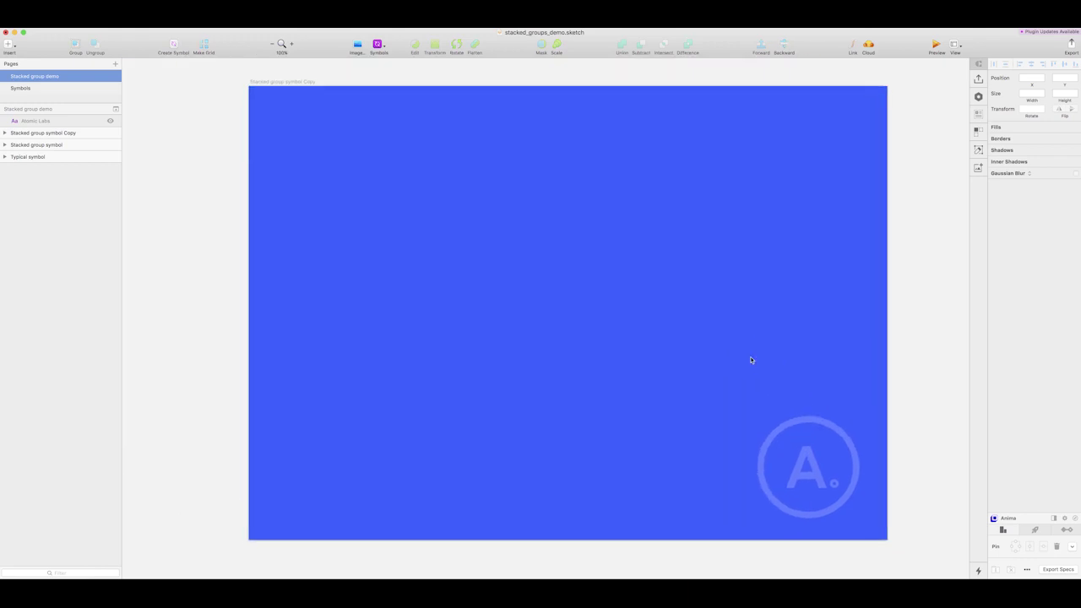
key(ctrl+l)
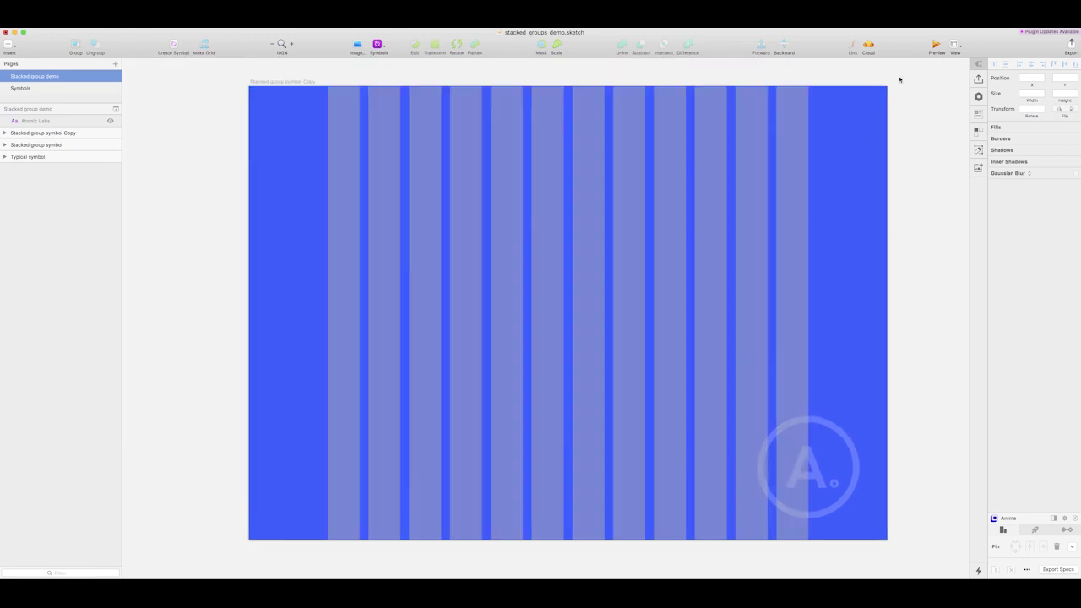
Insert the document's stacked2 symbol at X 178, Y 212, and duplicate it along the columns at X 546 and X 914
click(377, 44)
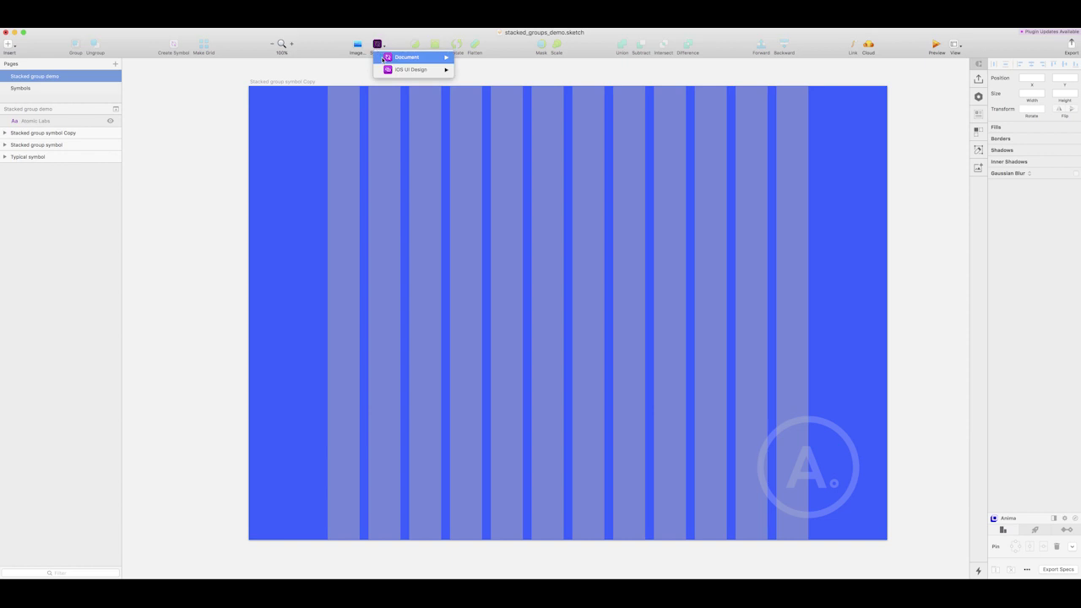
mouse_move(422, 57)
mouse_move(523, 58)
click(561, 69)
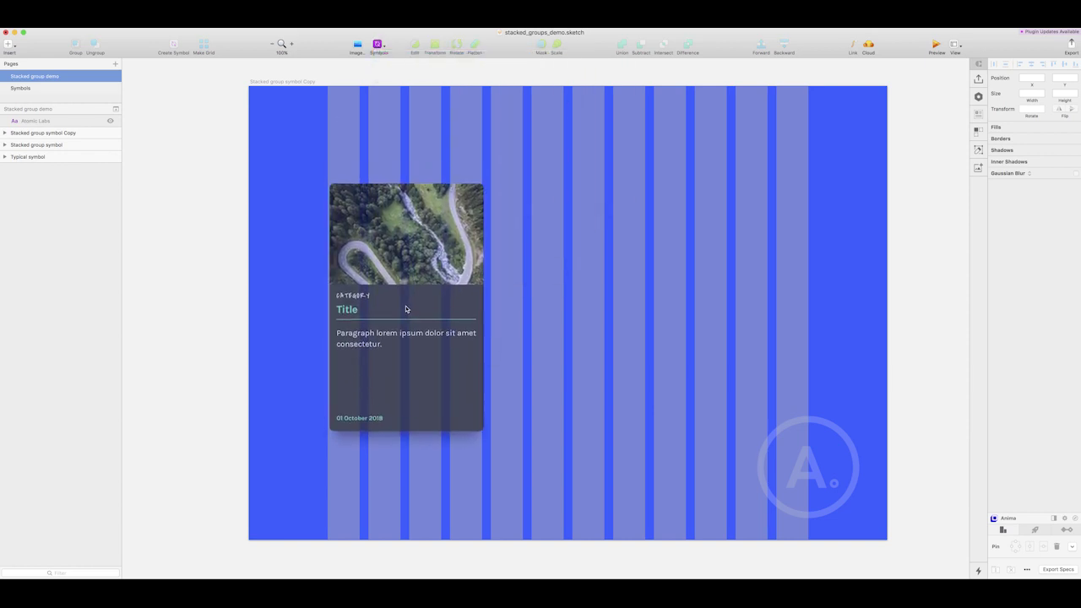
click(405, 307)
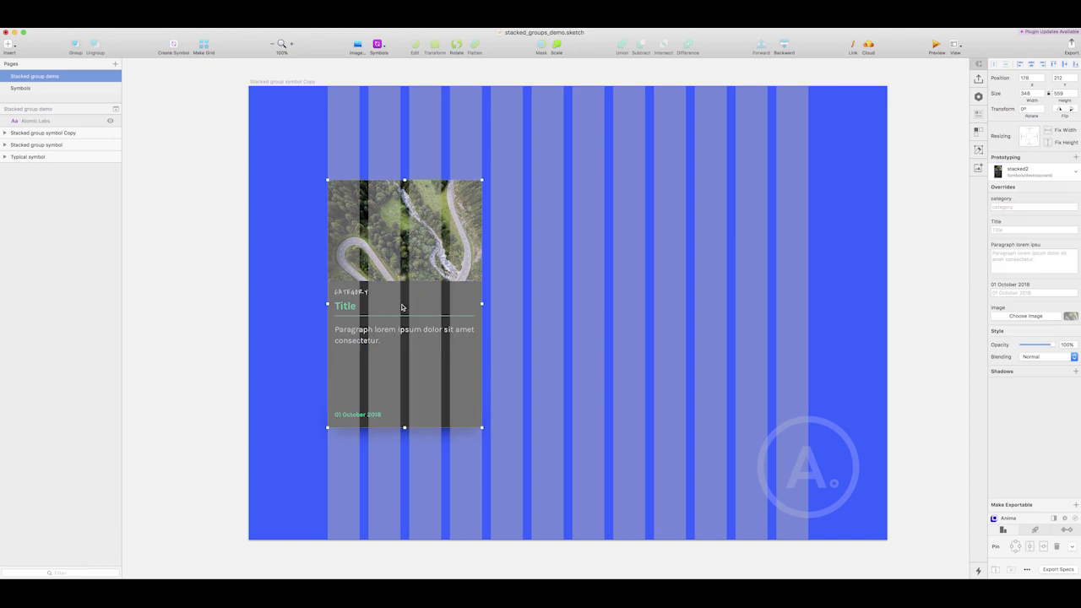
drag(402, 305, 721, 325)
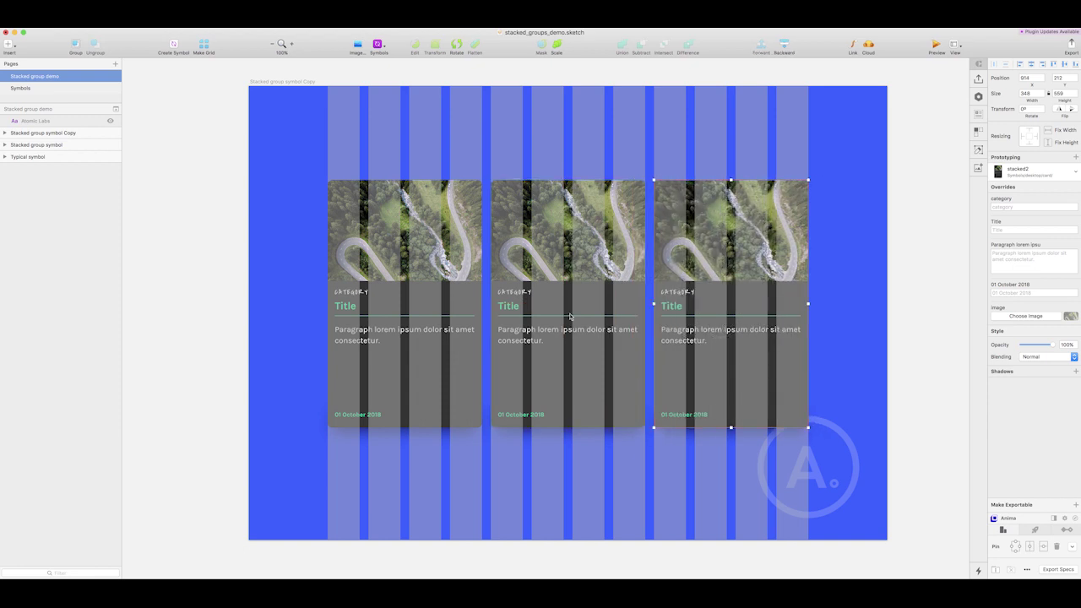
click(214, 306)
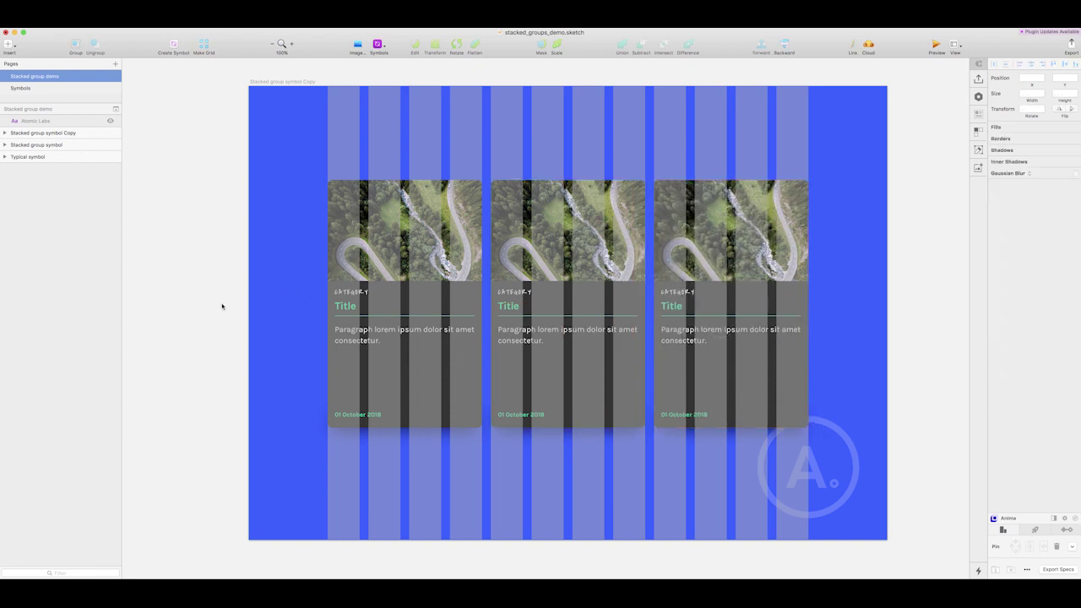
Copy "The best tyres for riding in town" from copy.xlsx in Excel into the middle card's Title override in Sketch
key(super+Tab)
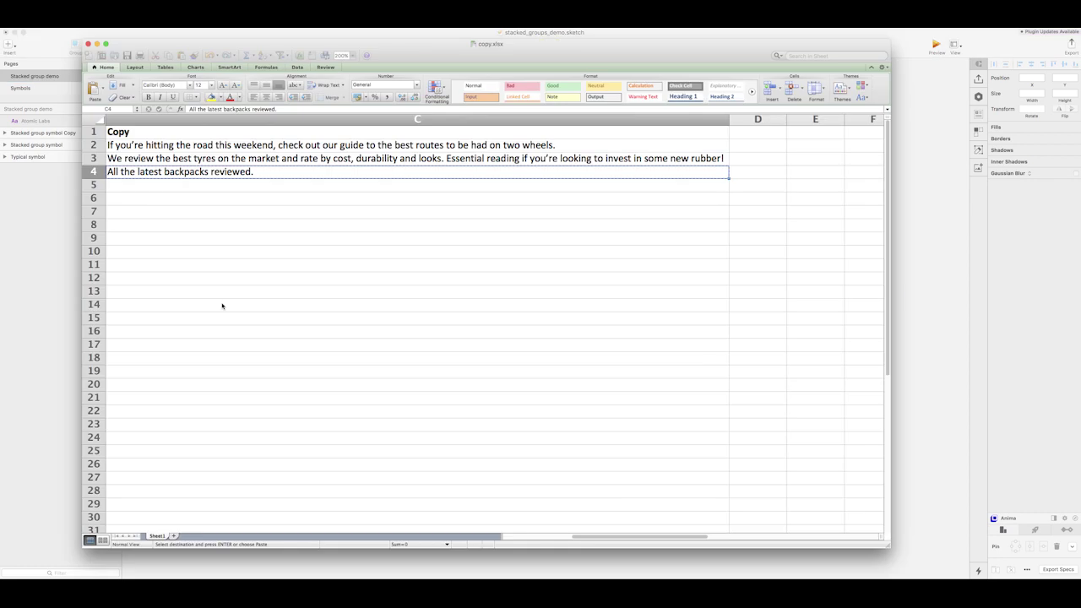
scroll(237, 259, left, 5)
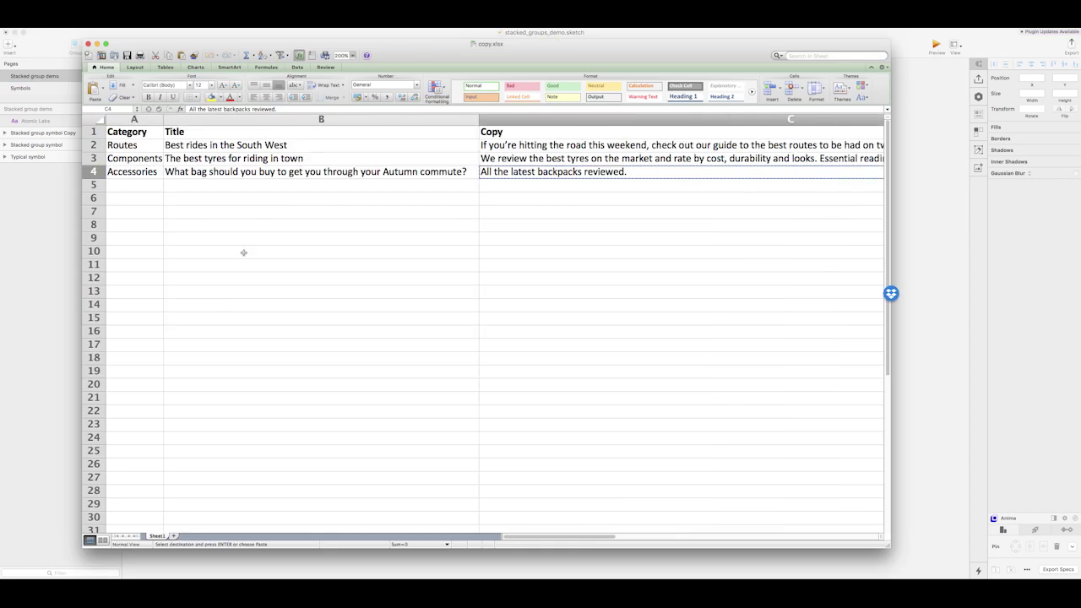
click(224, 159)
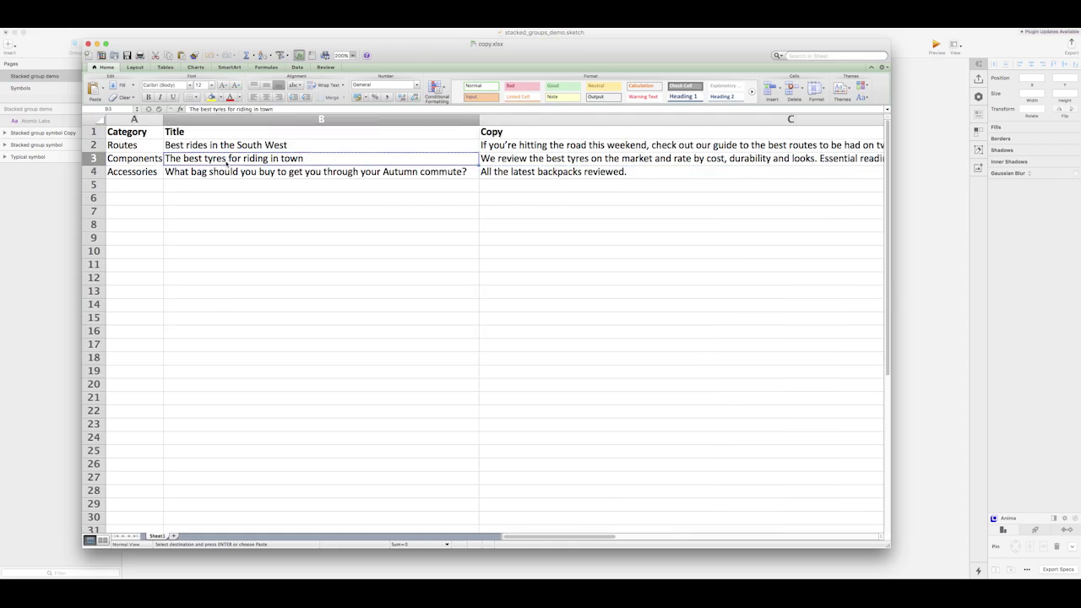
key(super+Tab)
click(552, 320)
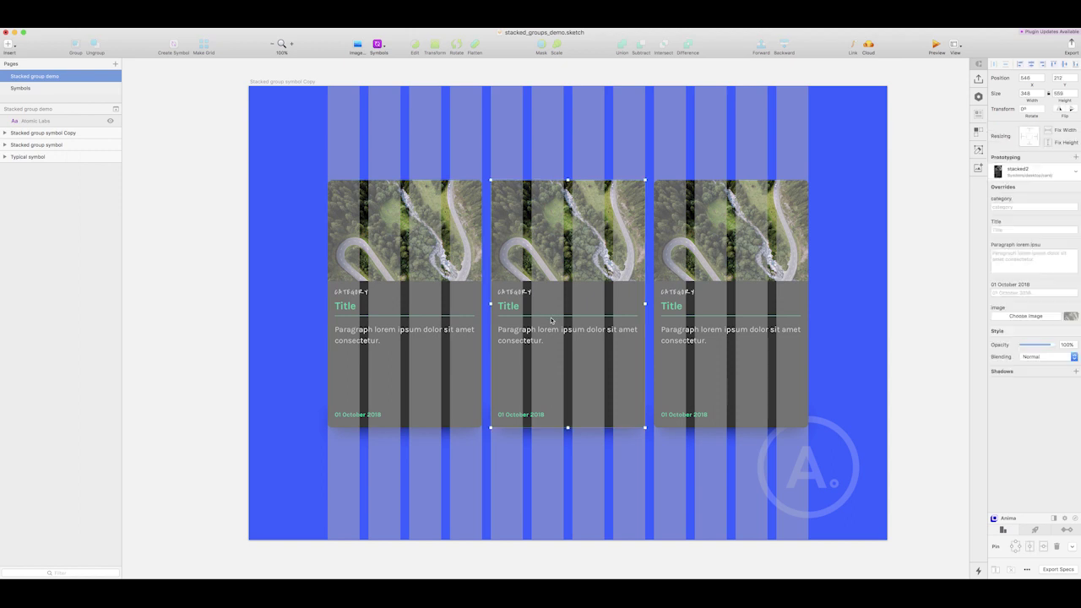
click(998, 229)
text(The best tyres for riding in town)
key(Return)
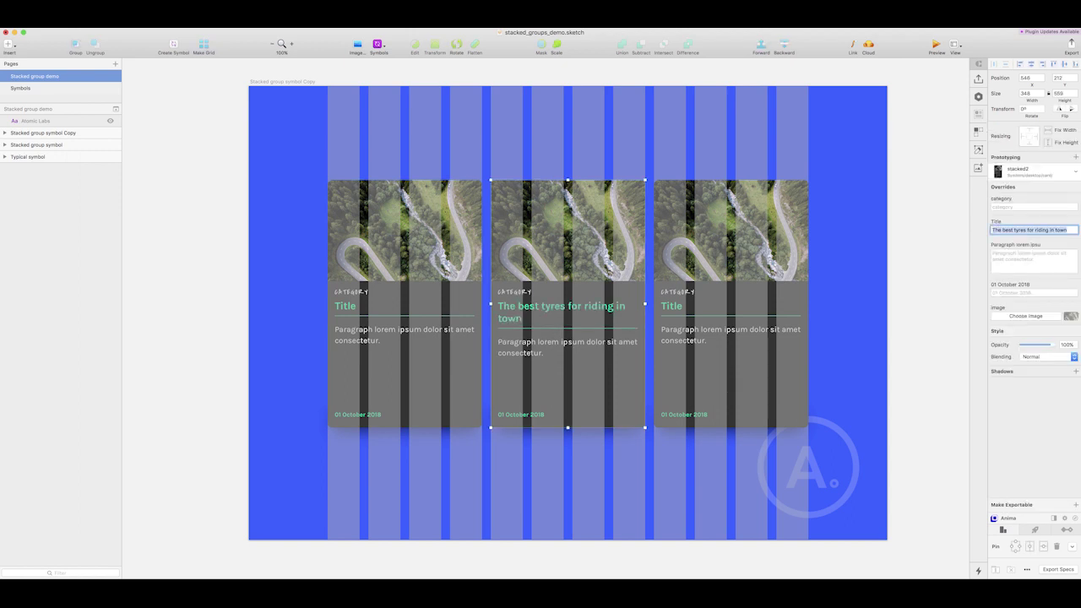
Copy the Components row's copy text about reviewing the best tyres from copy.xlsx into the middle card's paragraph override
key(super+Tab)
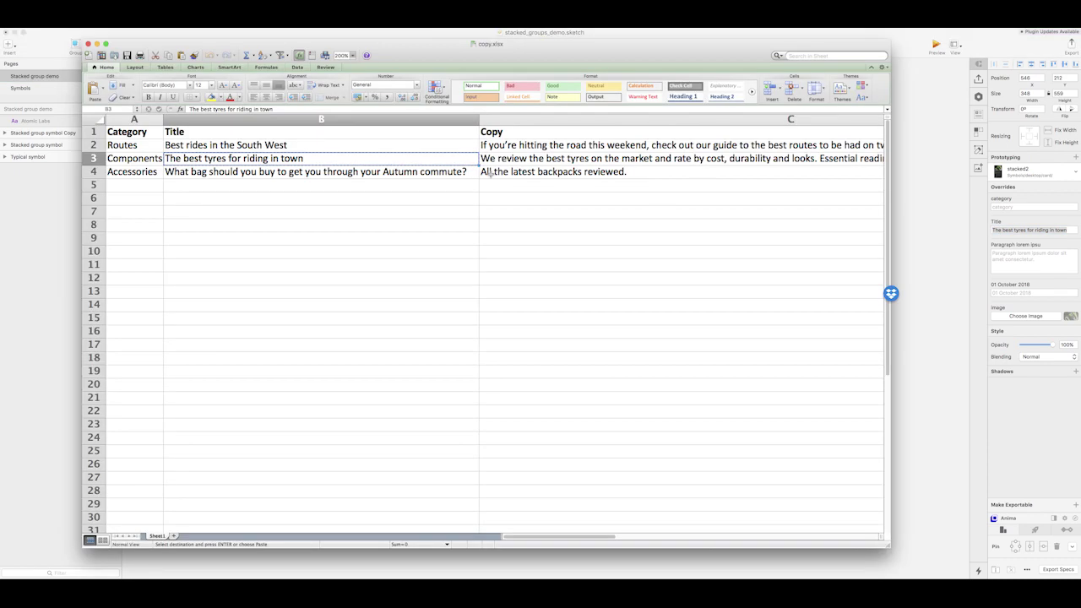
click(516, 161)
scroll(516, 161, right, 5)
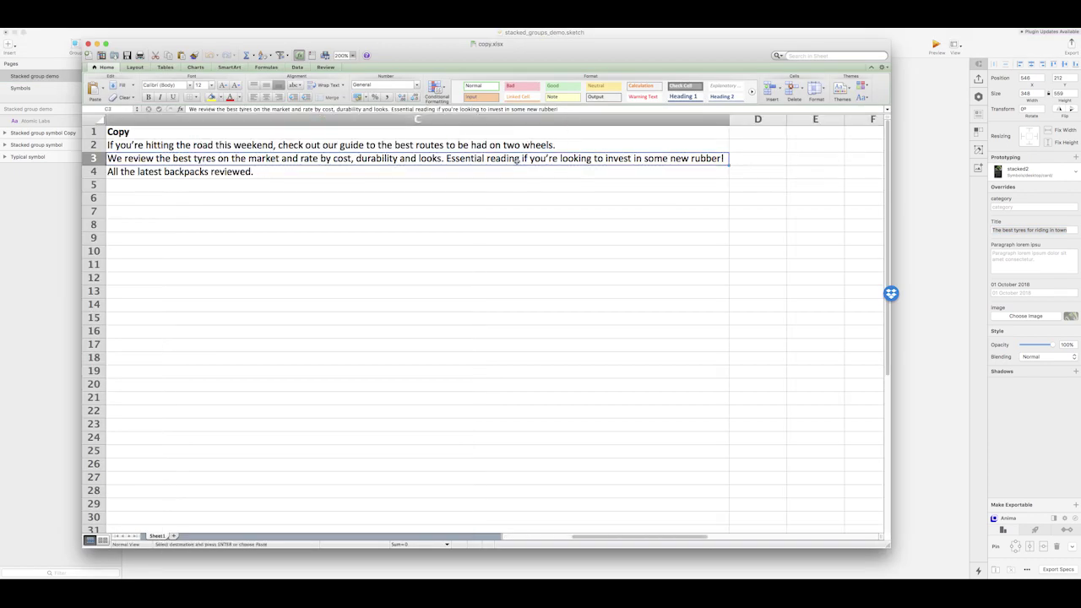
key(super+Tab)
click(1000, 266)
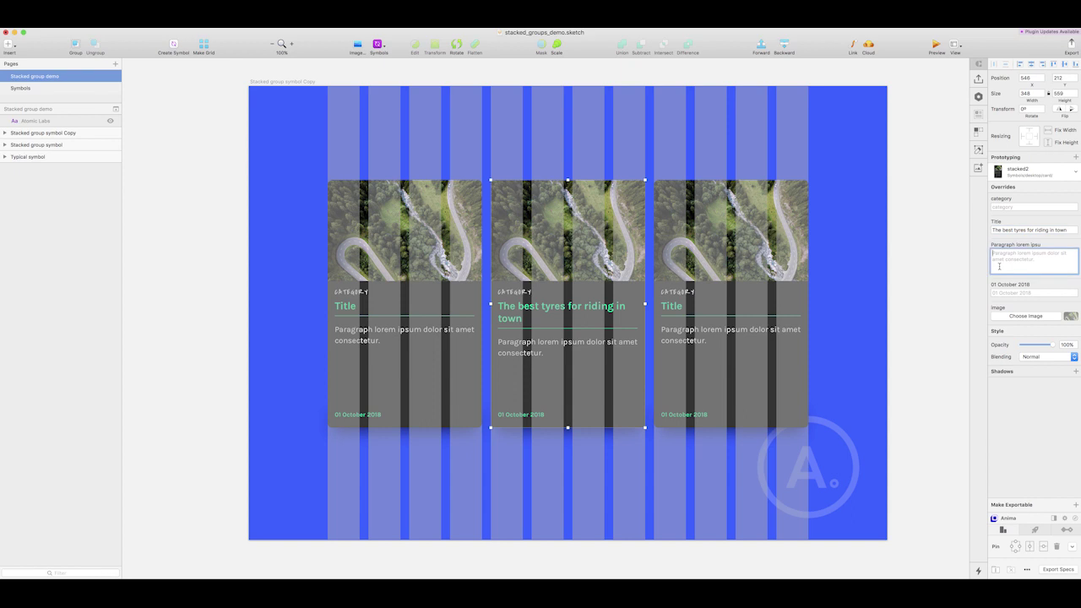
key(super+v)
key(Return)
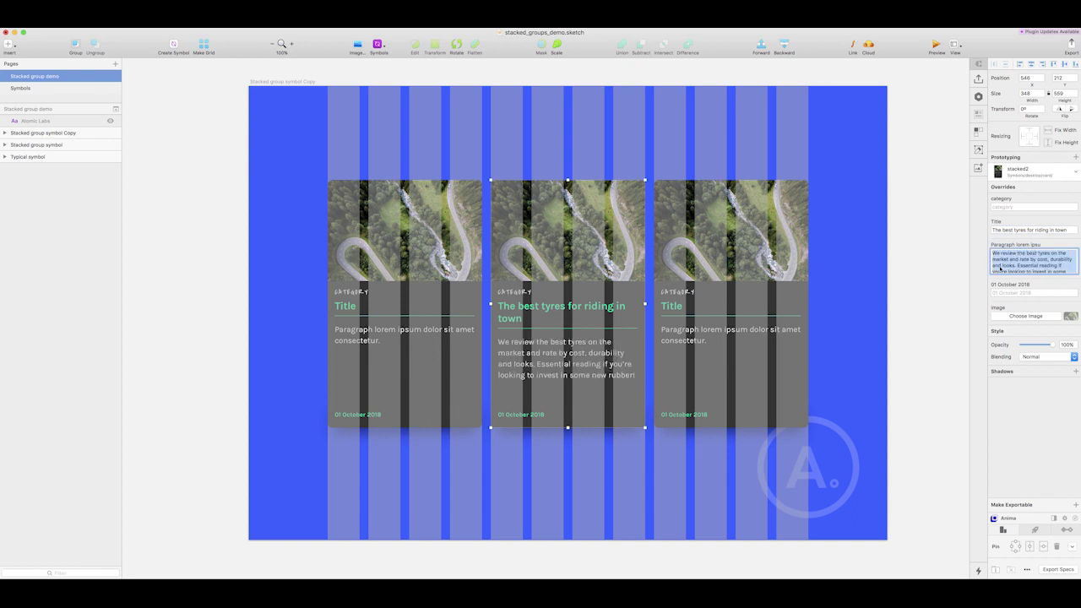
Copy "What bag should you buy to get you through your Autumn commute?" from copy.xlsx into the third card's Title override
key(super+Tab)
scroll(218, 179, left, 5)
click(213, 175)
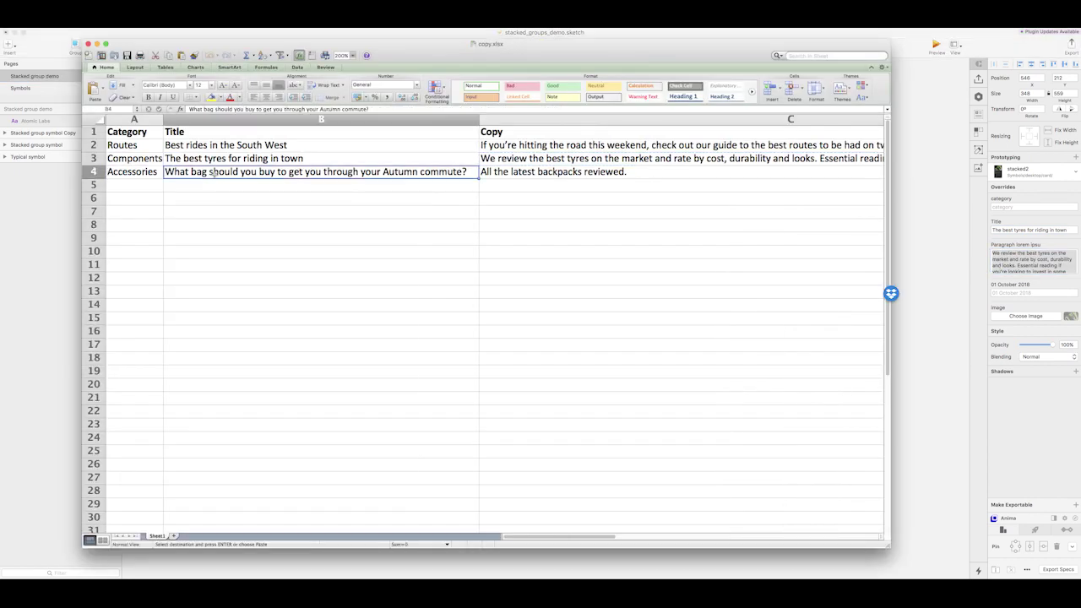
key(super+Tab)
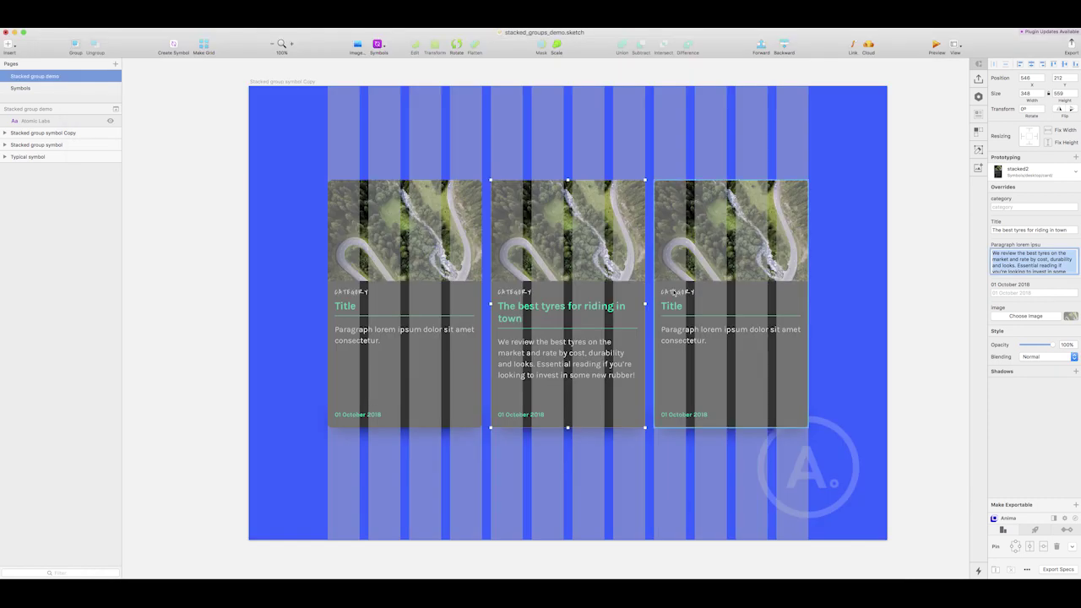
click(694, 300)
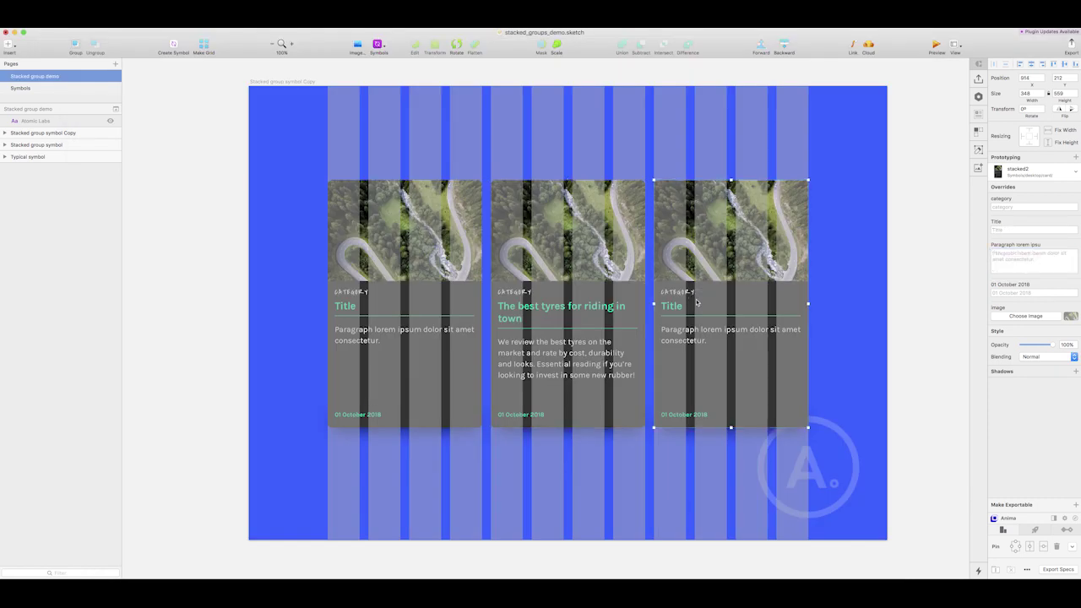
click(1006, 269)
click(1000, 228)
key(super+v)
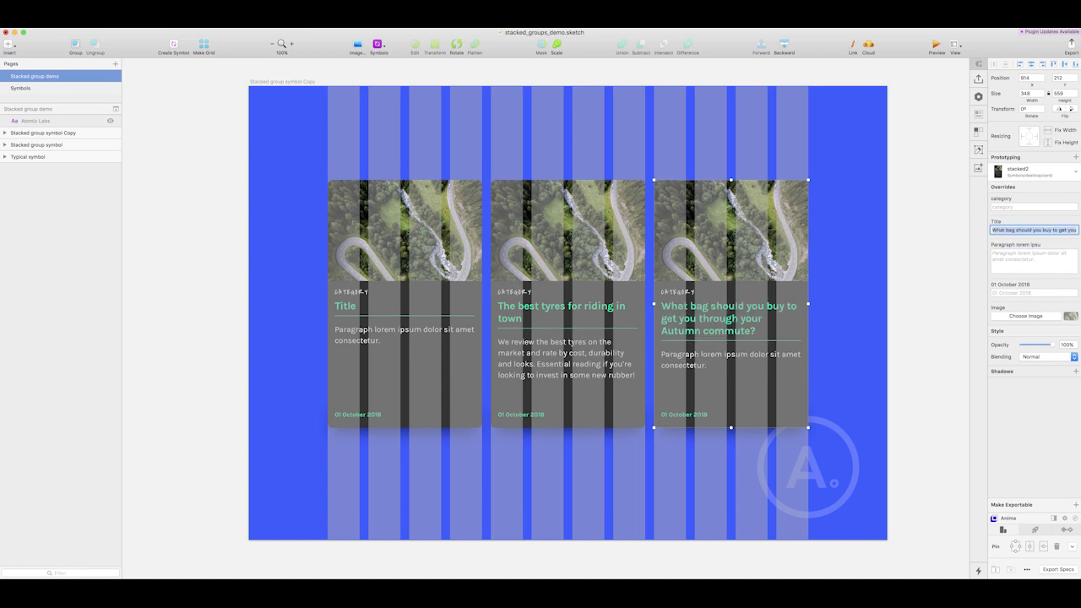
Copy "All the latest backpacks reviewed." from copy.xlsx into the third card's paragraph override
key(super+Tab)
click(544, 172)
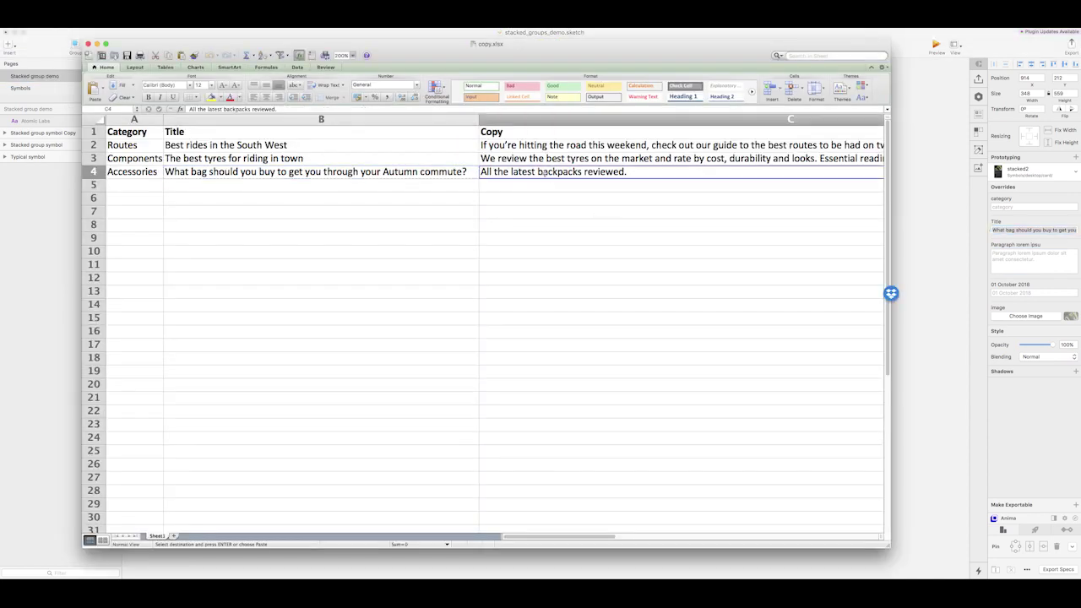
key(super+c)
key(super+Tab)
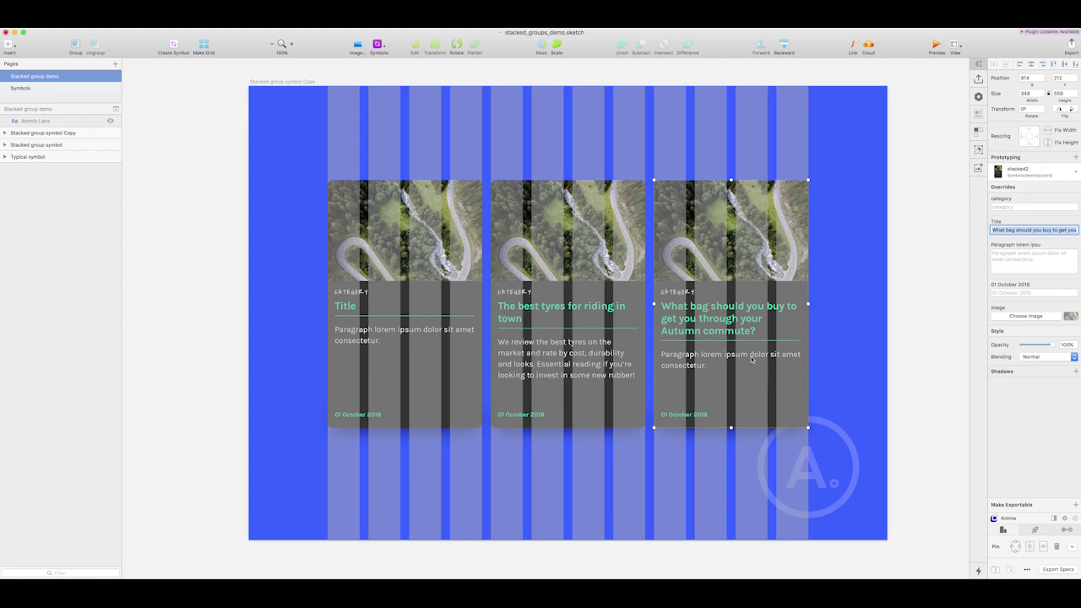
key(Tab)
key(super+v)
key(Return)
click(913, 267)
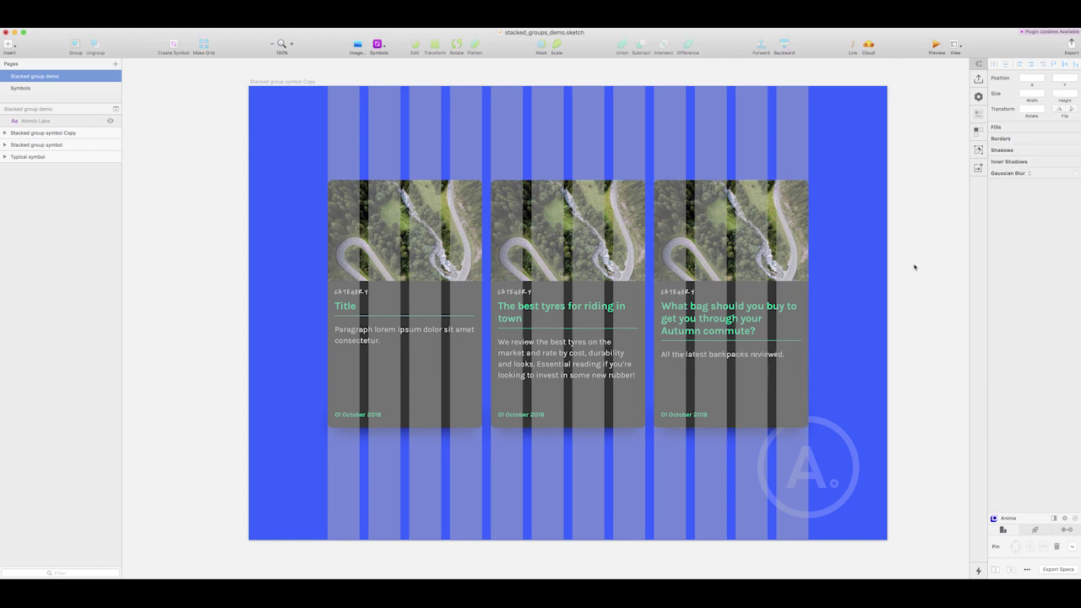